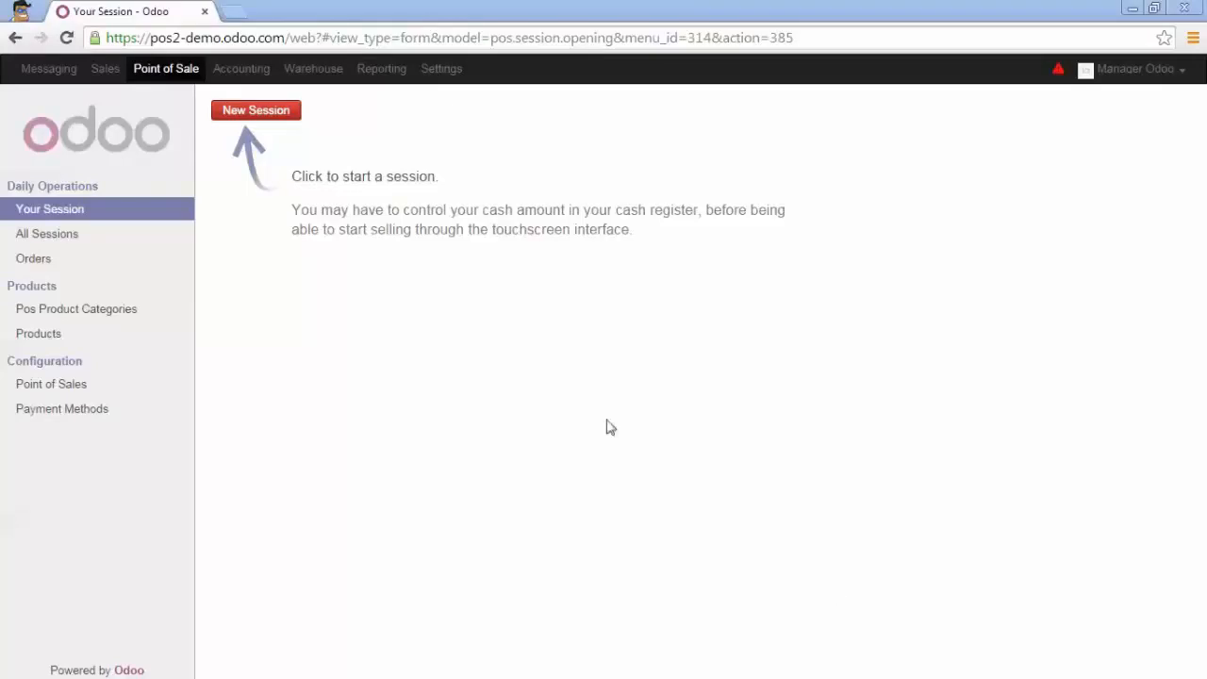
# Create a point of sale product category named Fruit Juices and save it
pyautogui.click(113, 319)
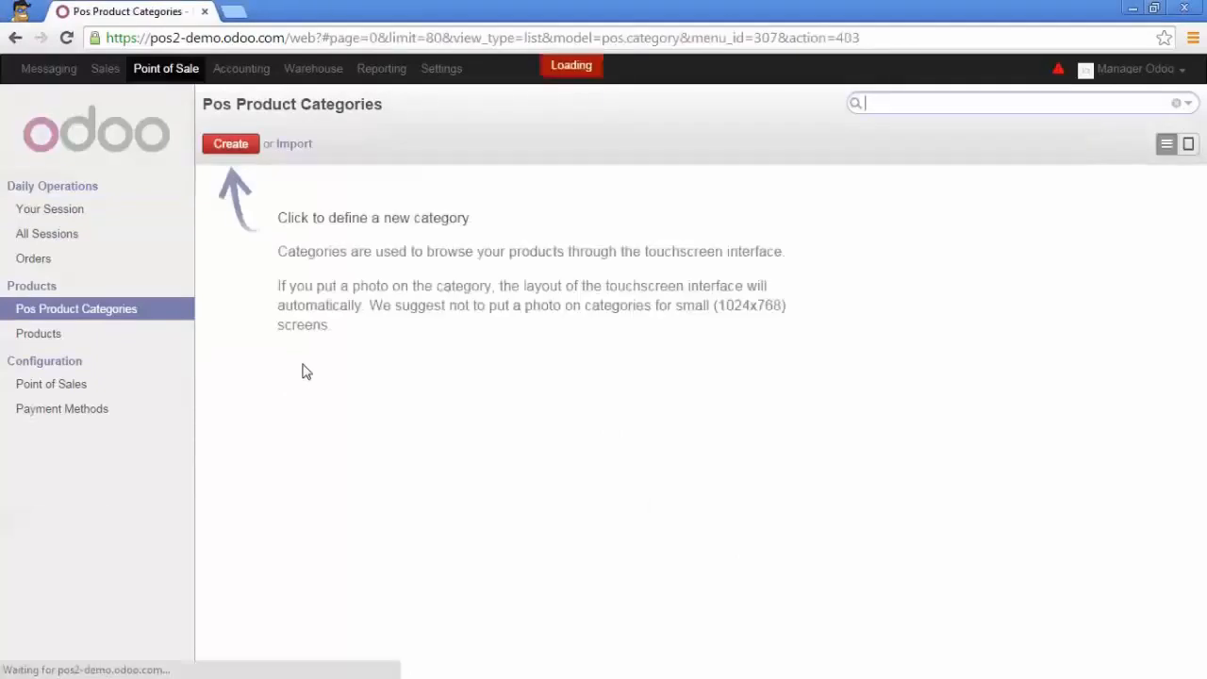
pyautogui.click(227, 144)
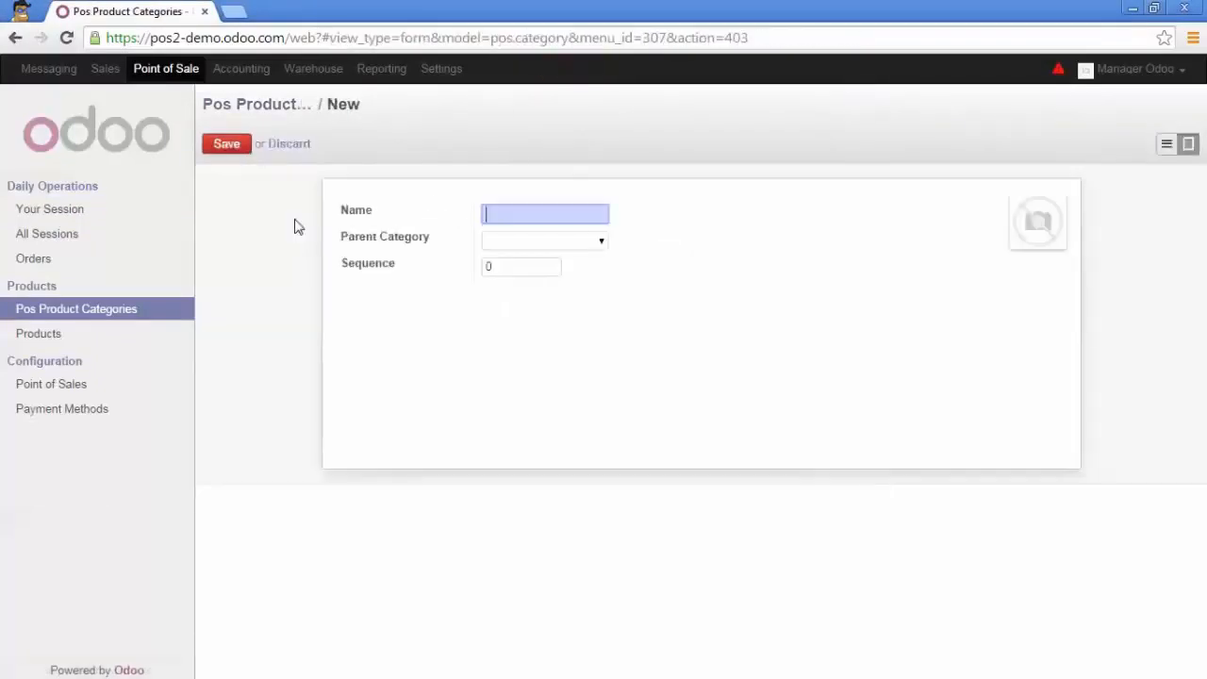
pyautogui.write('Fruit Juices')
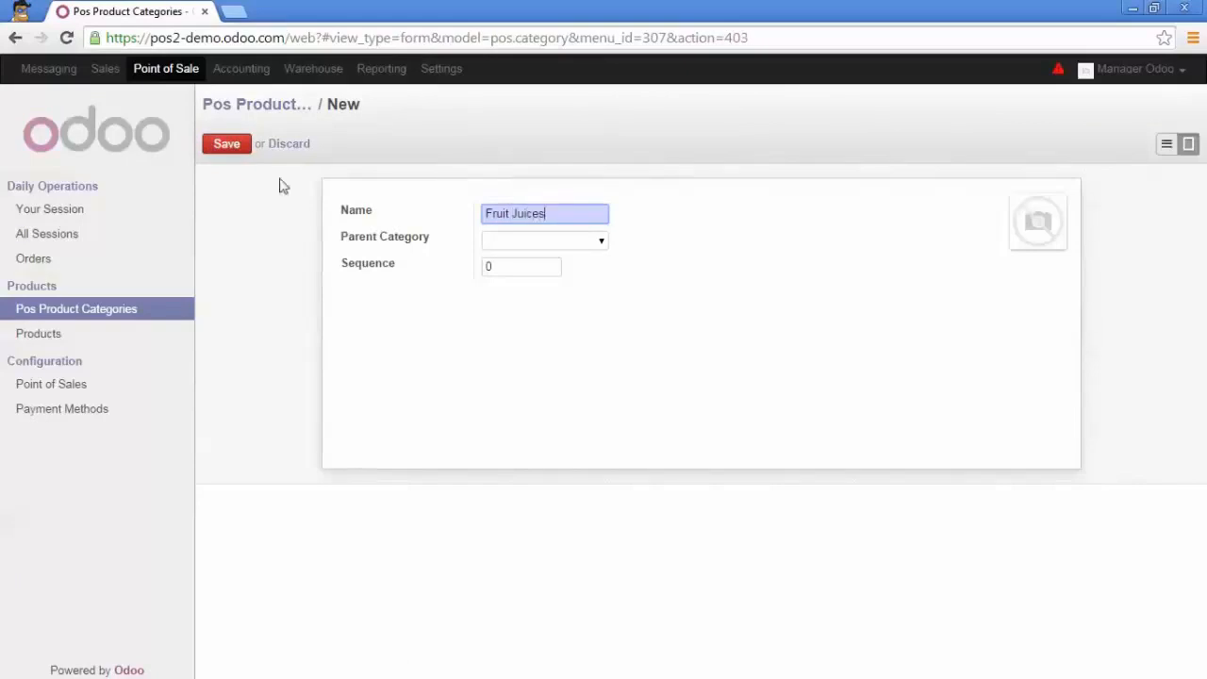
pyautogui.click(236, 149)
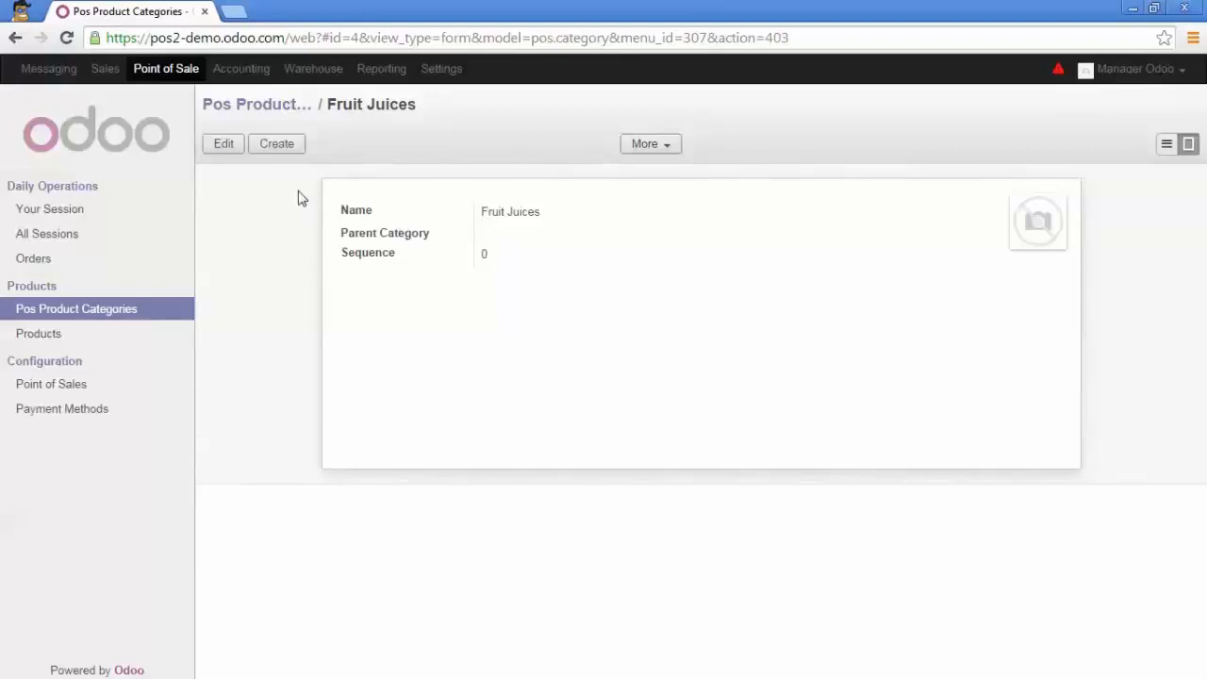
# Create a Beverages category as the parent of Fruit Juices, save the change and return to the category list
pyautogui.click(228, 148)
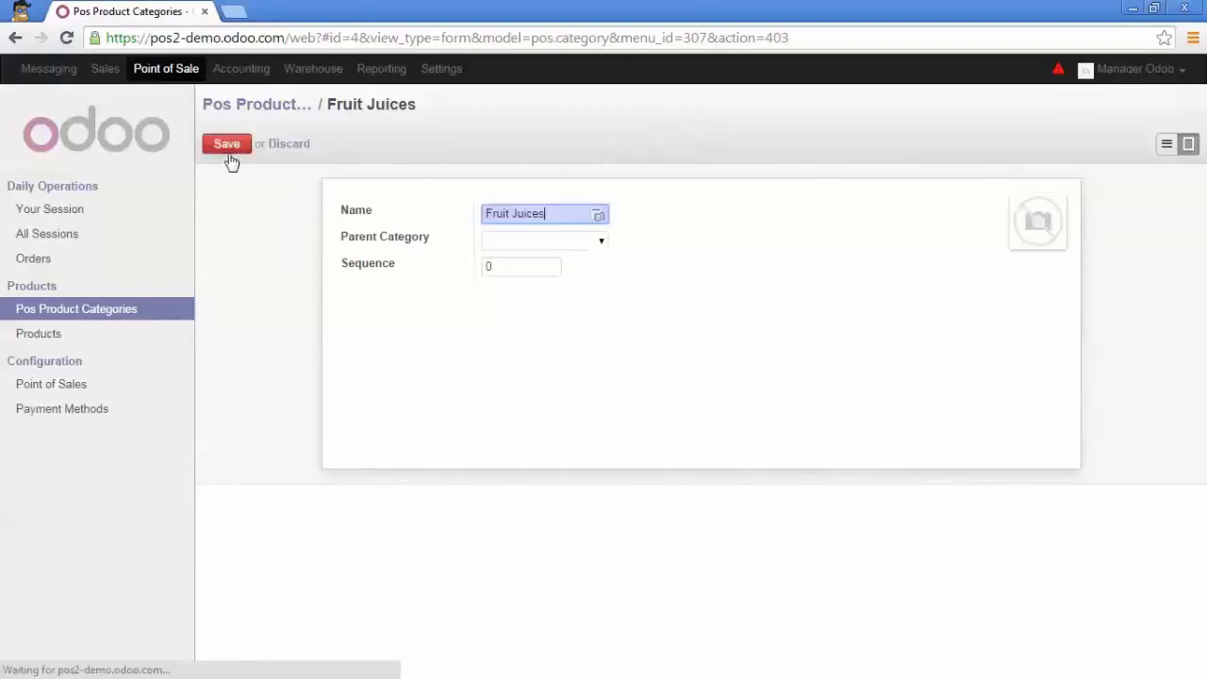
pyautogui.click(596, 245)
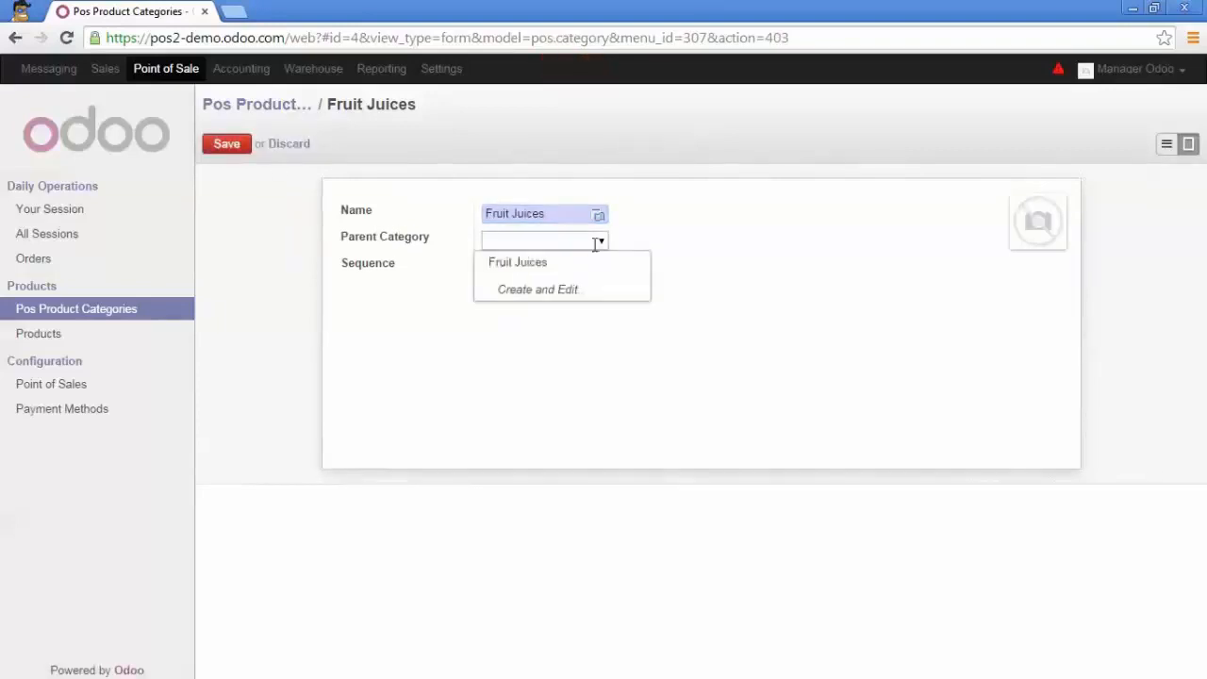
pyautogui.click(566, 293)
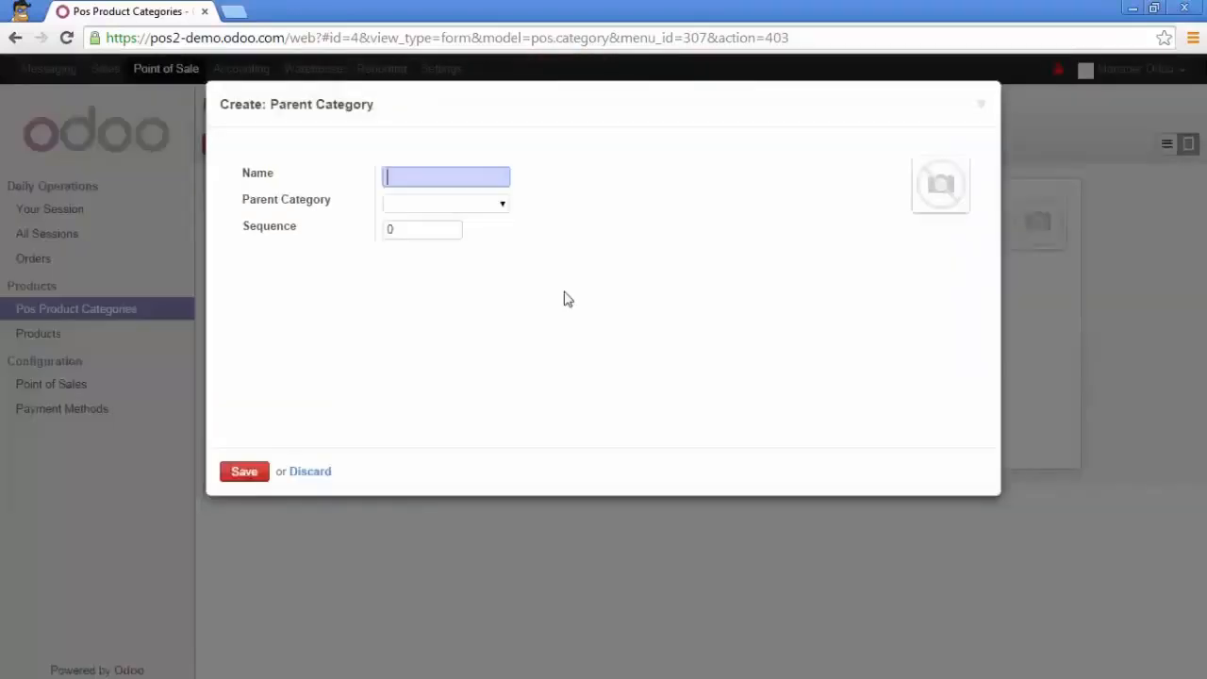
pyautogui.write('Beverages')
pyautogui.click(263, 469)
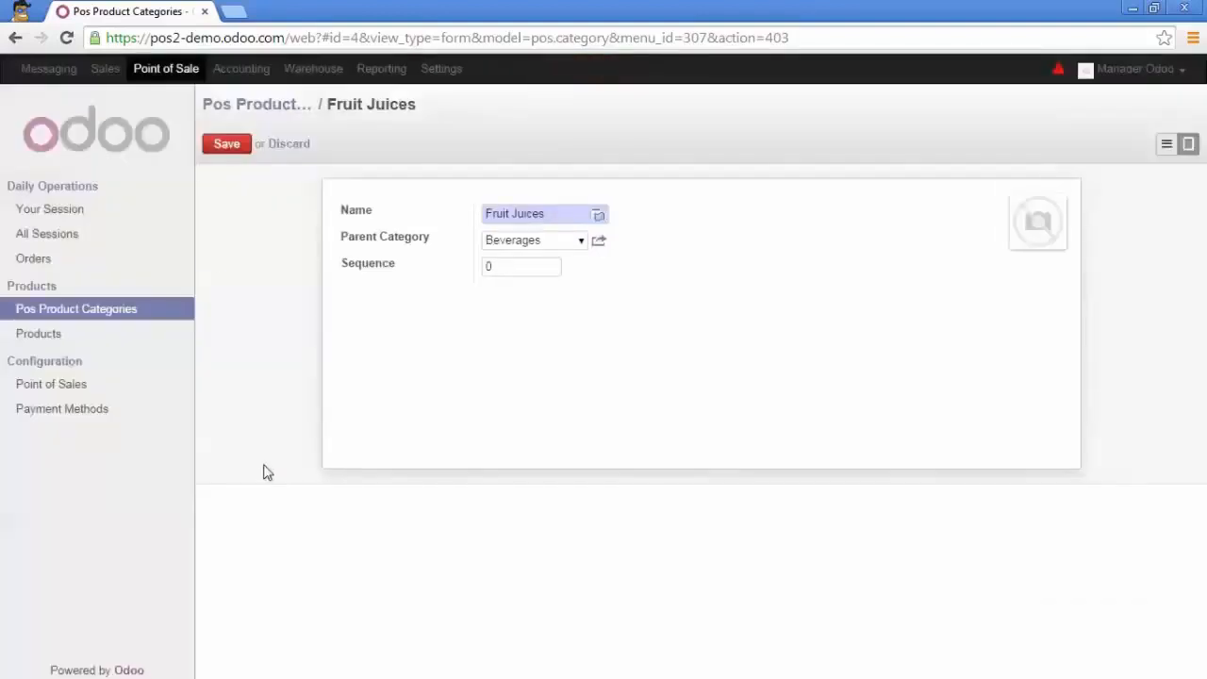
pyautogui.click(230, 147)
pyautogui.click(285, 105)
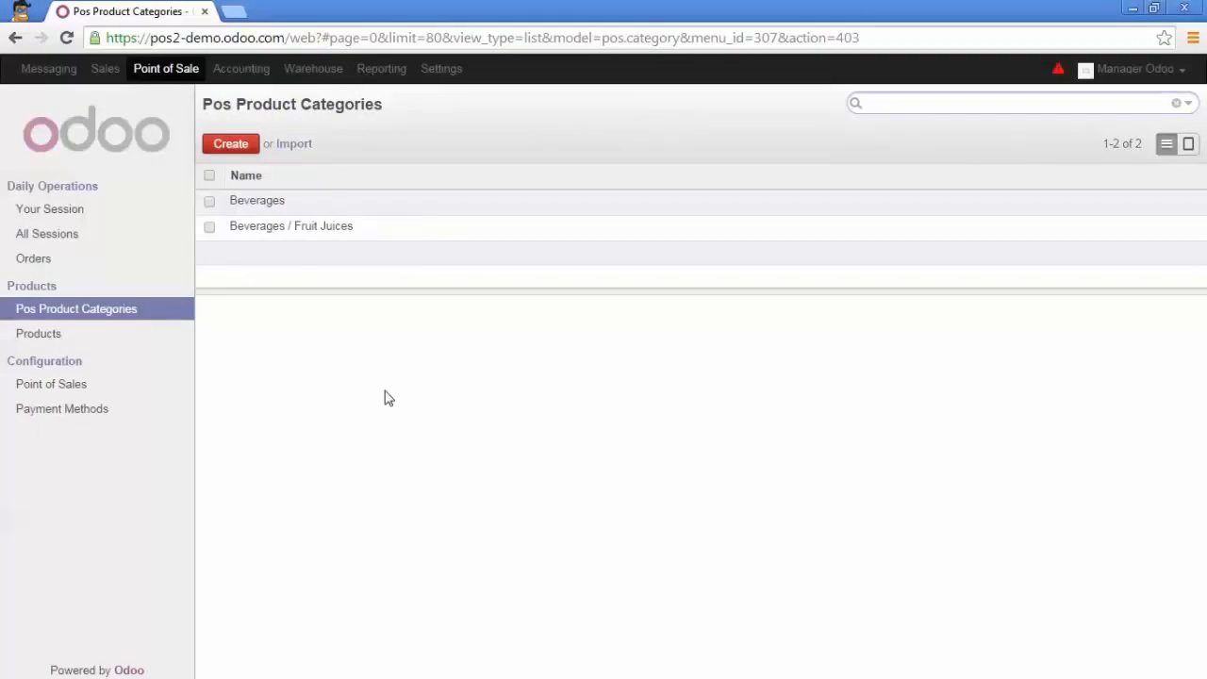
# Start a new product named Apple Juice as a Stockable Product with a sale price of 2.99
pyautogui.click(106, 339)
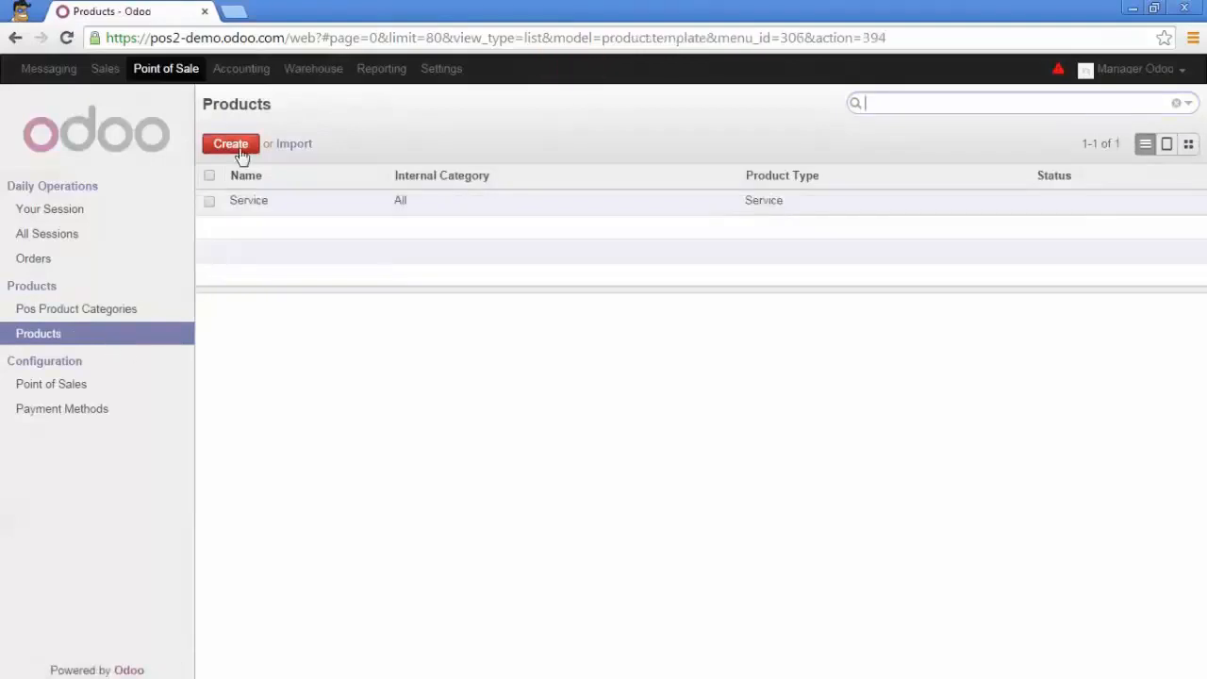
pyautogui.click(236, 149)
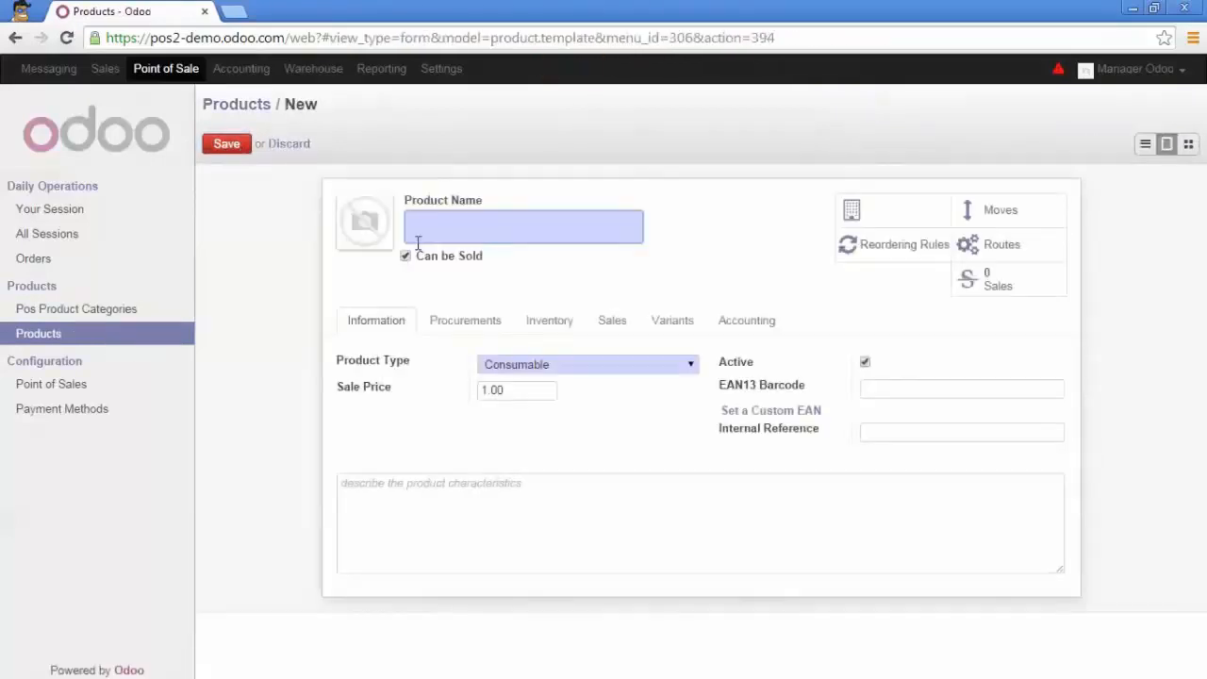
pyautogui.write('Apple Juice')
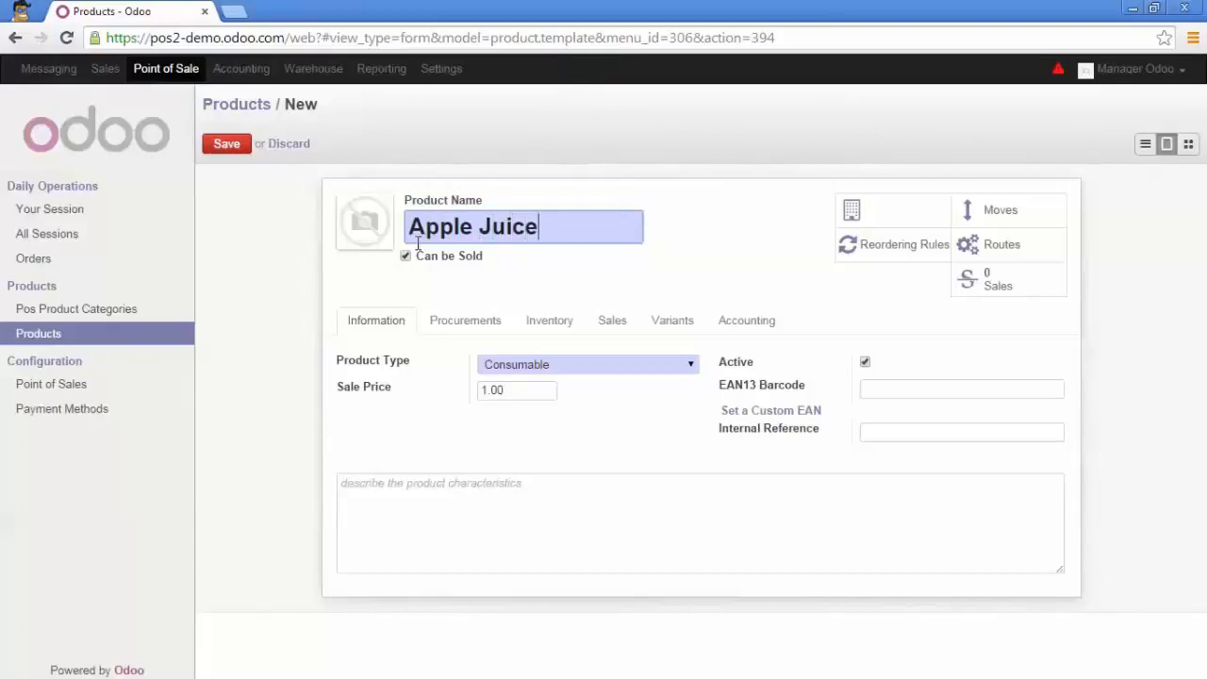
pyautogui.click(515, 368)
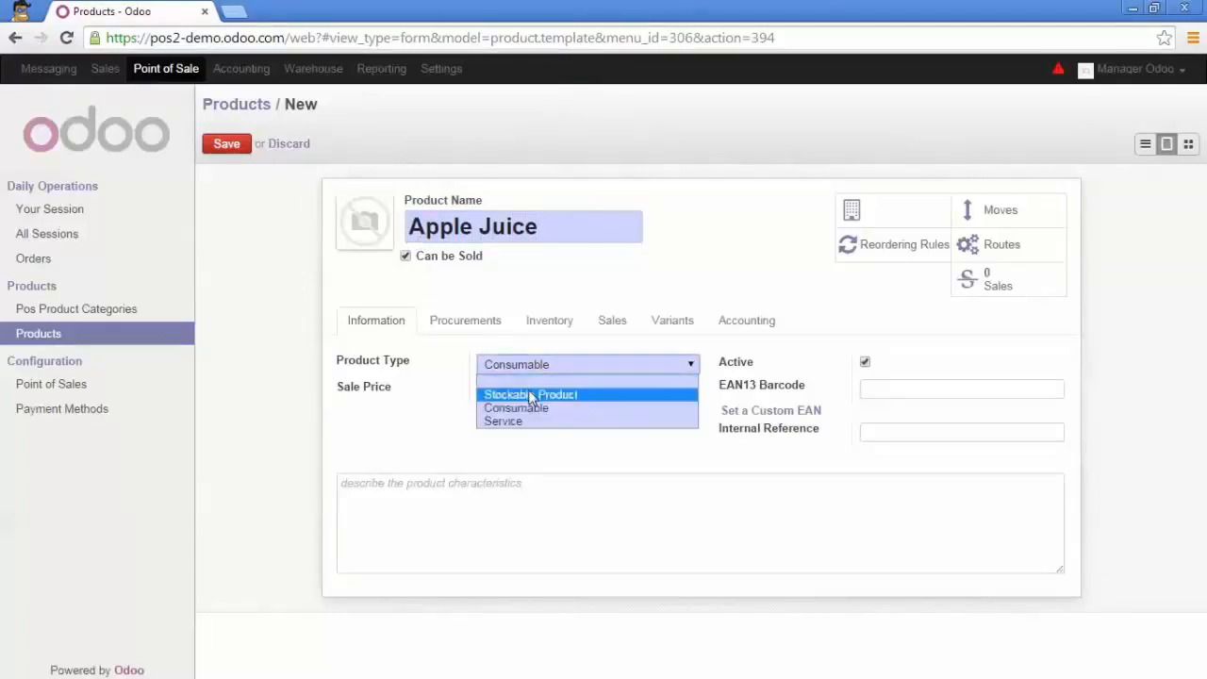
pyautogui.click(530, 395)
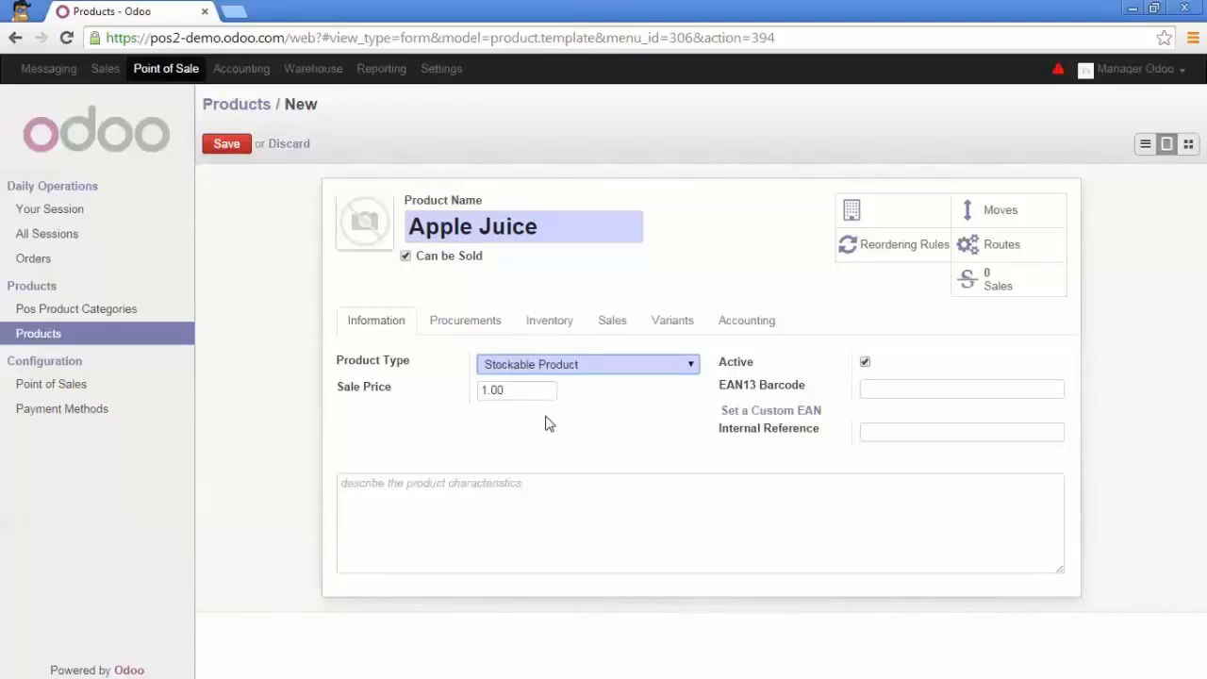
pyautogui.moveTo(537, 390); pyautogui.dragTo(463, 405)
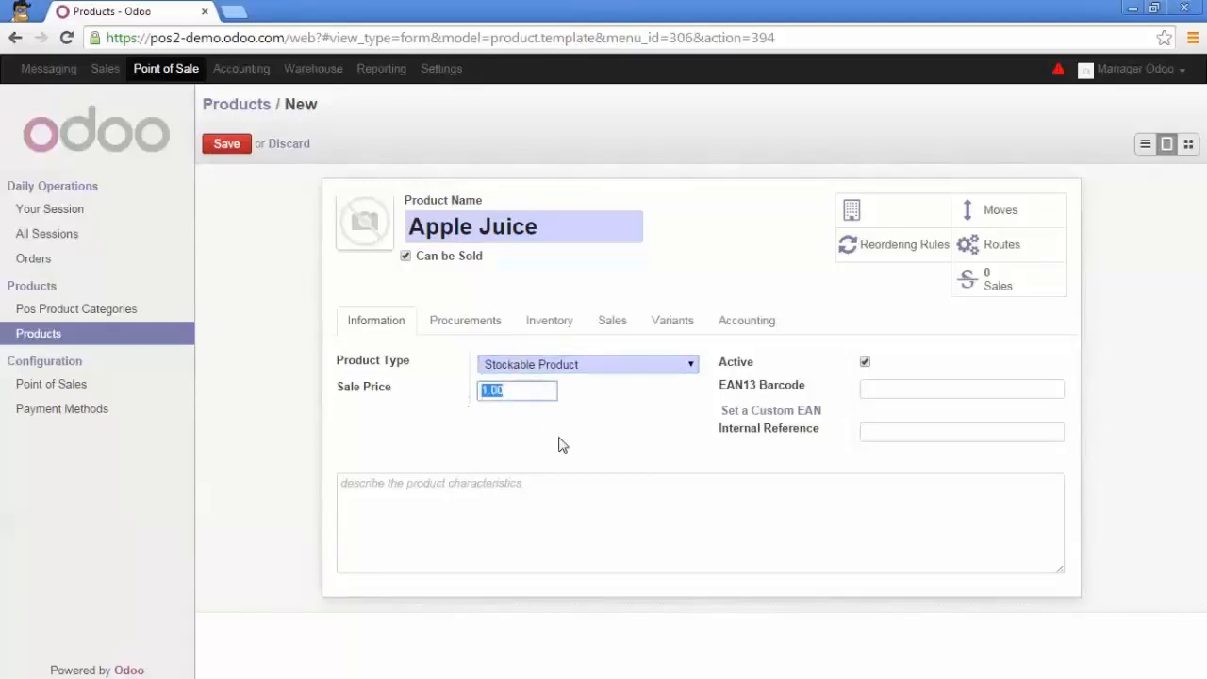
pyautogui.write('2.99')
# Set Apple Juice's internal reference to 123456 and generate its custom EAN13 barcode from reference 123456
pyautogui.click(864, 429)
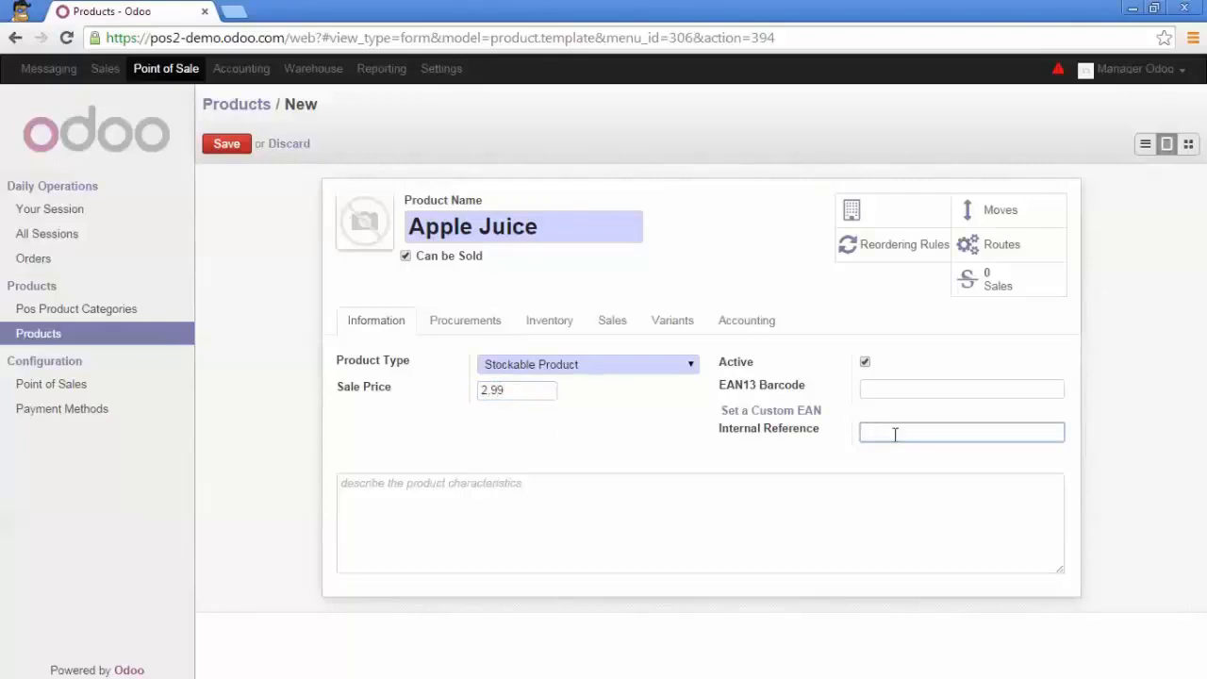
pyautogui.write('123456')
pyautogui.click(804, 415)
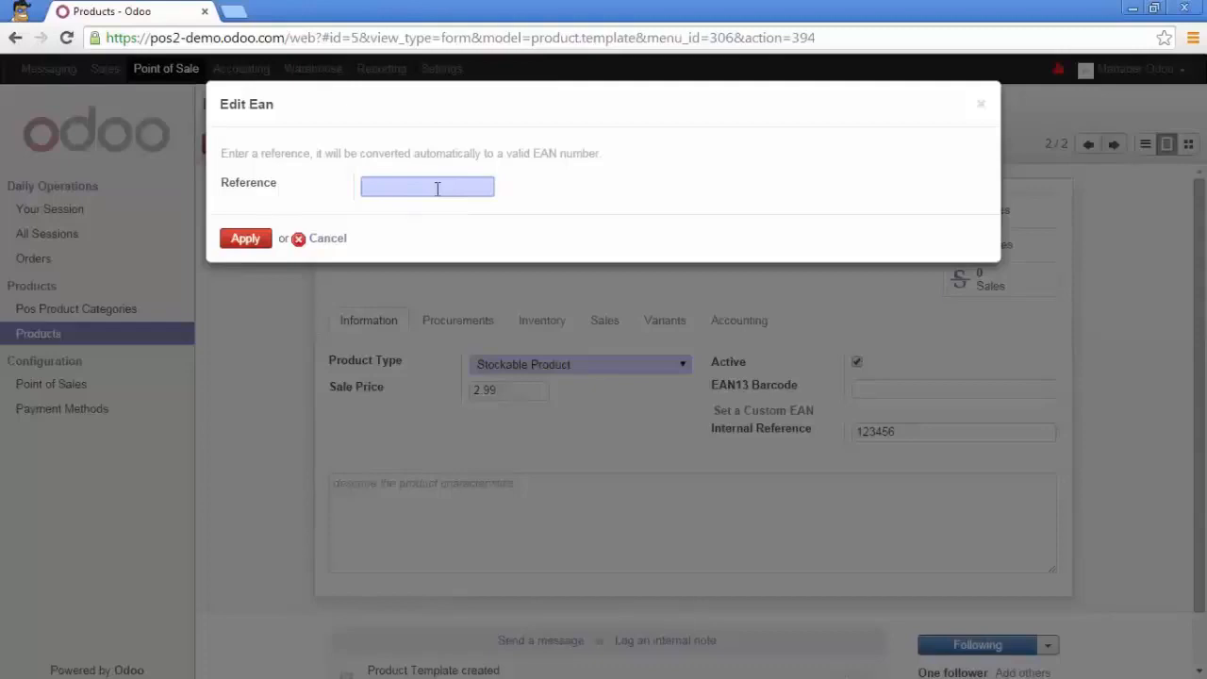
pyautogui.write('123456')
pyautogui.click(259, 239)
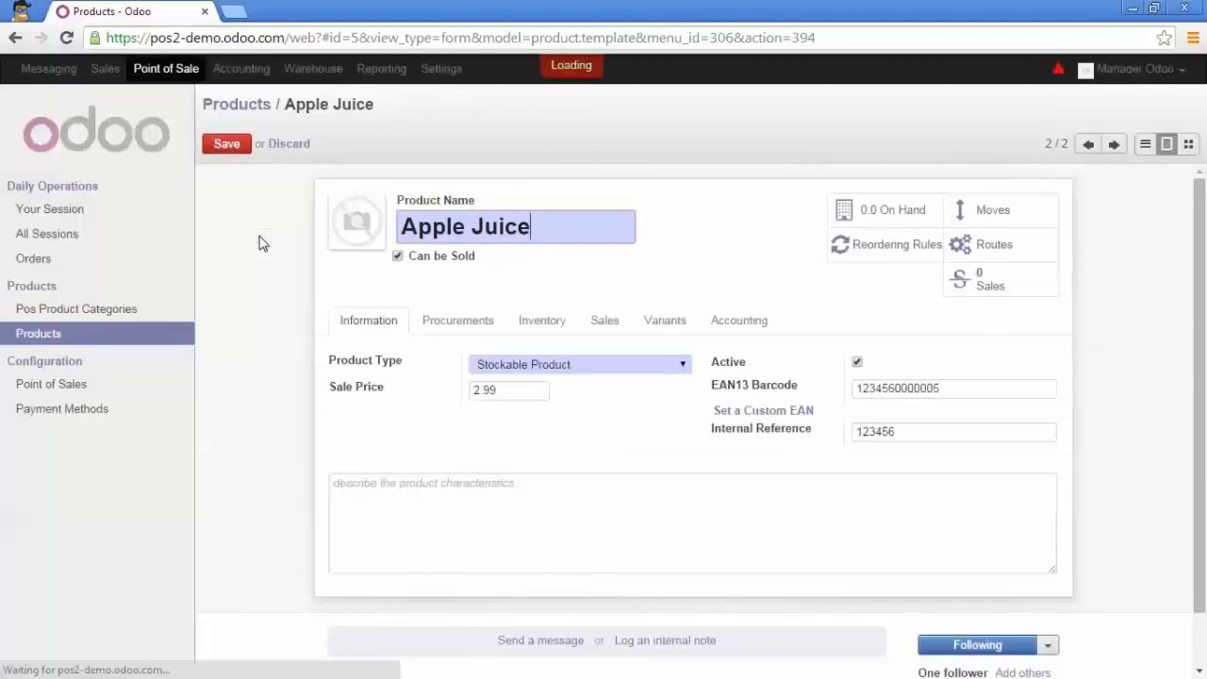
pyautogui.moveTo(960, 388); pyautogui.dragTo(795, 391)
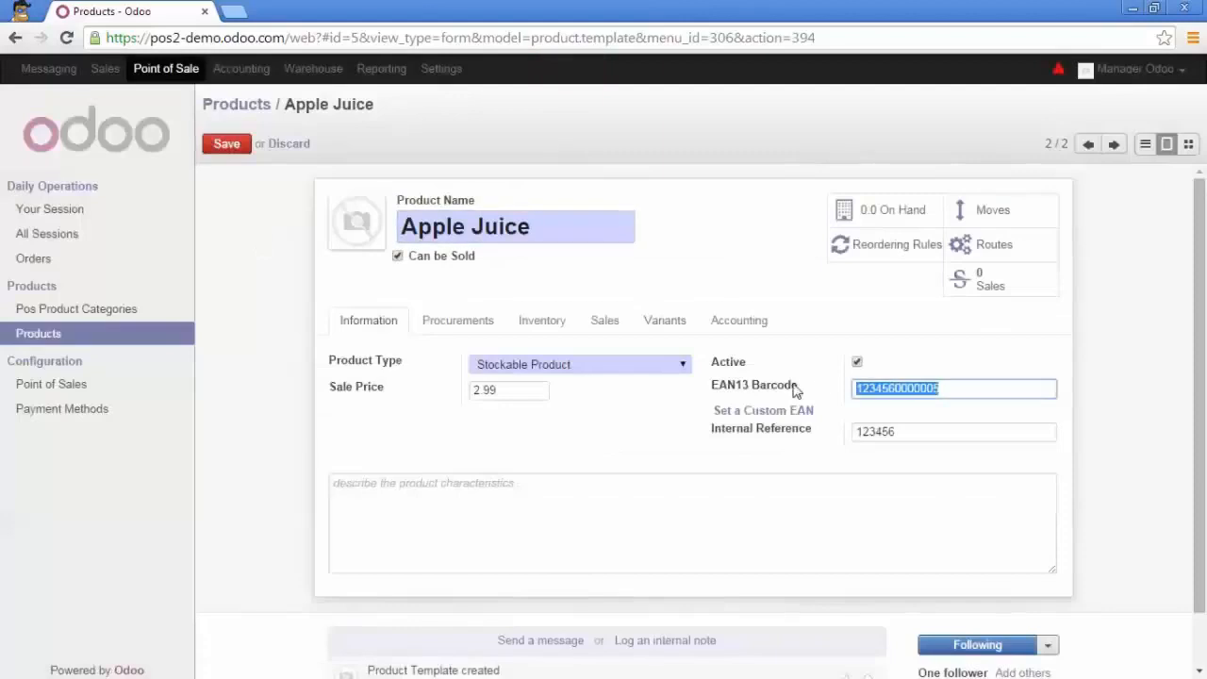
pyautogui.click(956, 388)
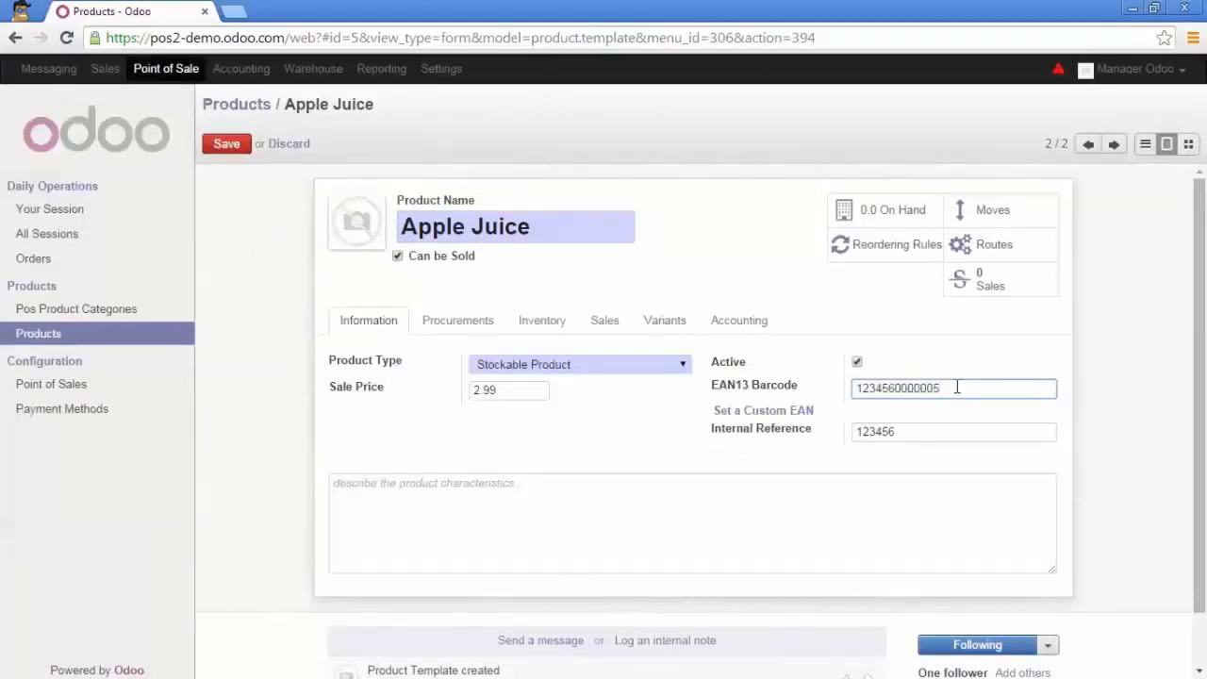
# Assign Apple Juice to the point of sale category Beverages / Fruit Juices and save the product
pyautogui.click(607, 332)
pyautogui.scroll(-3, 660, 425)
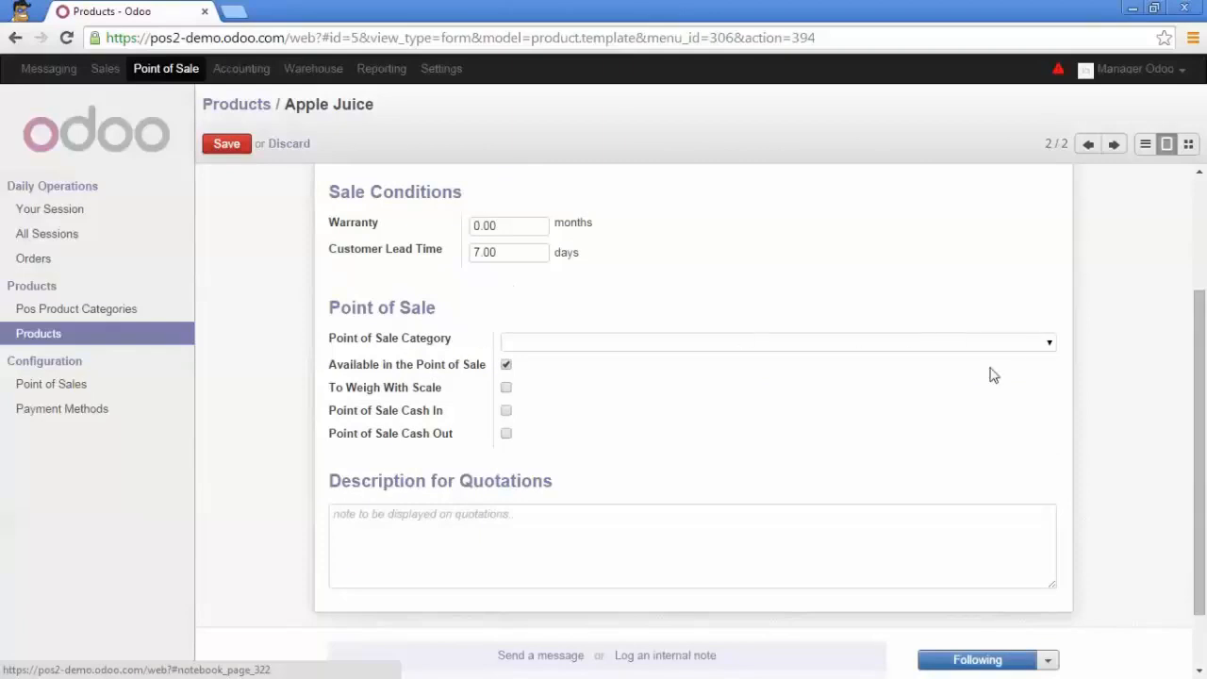
pyautogui.click(1050, 345)
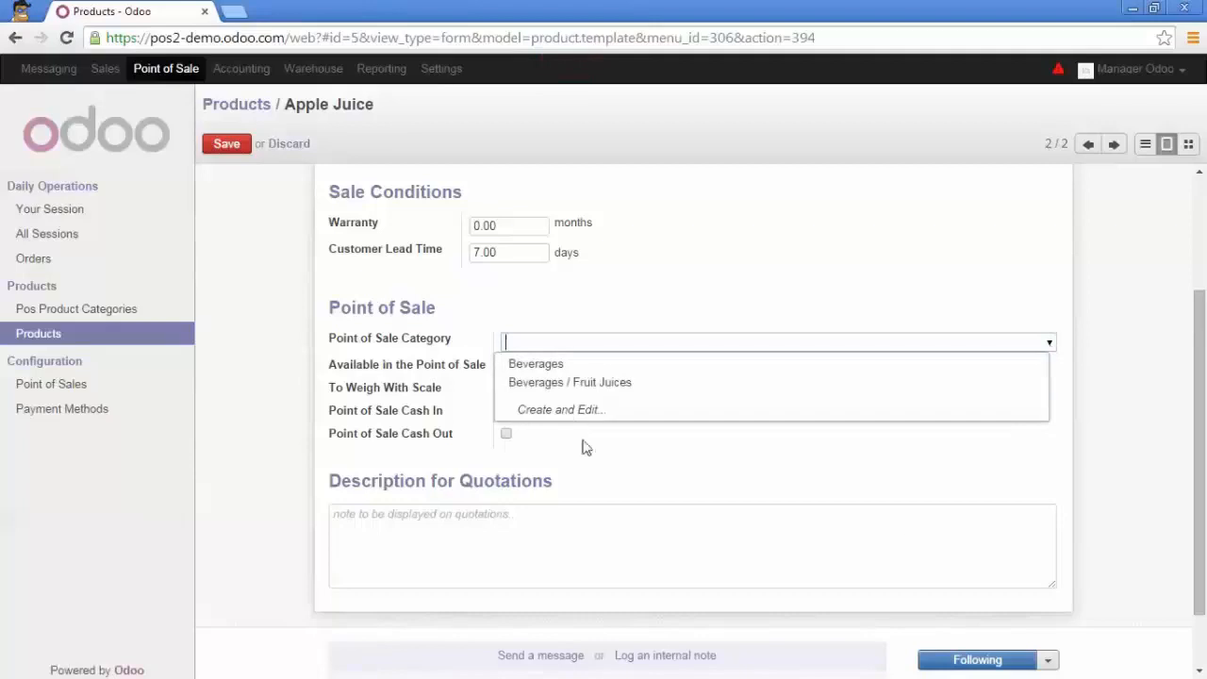
pyautogui.click(549, 383)
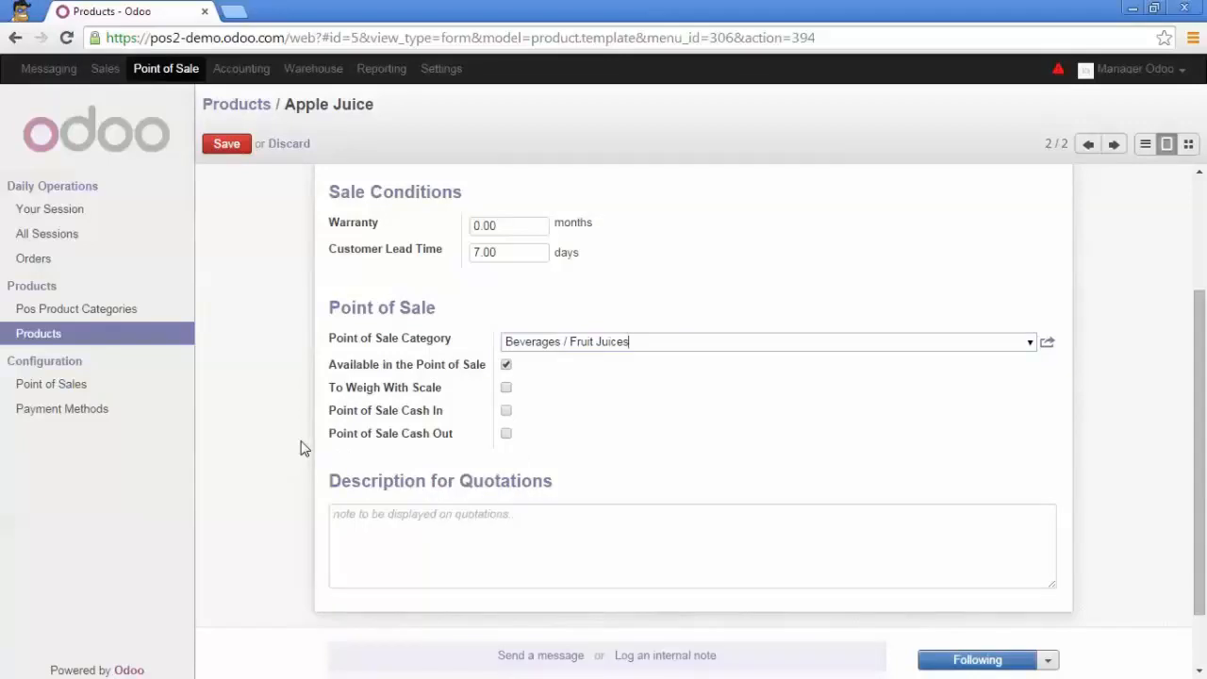
pyautogui.scroll(3, 302, 453)
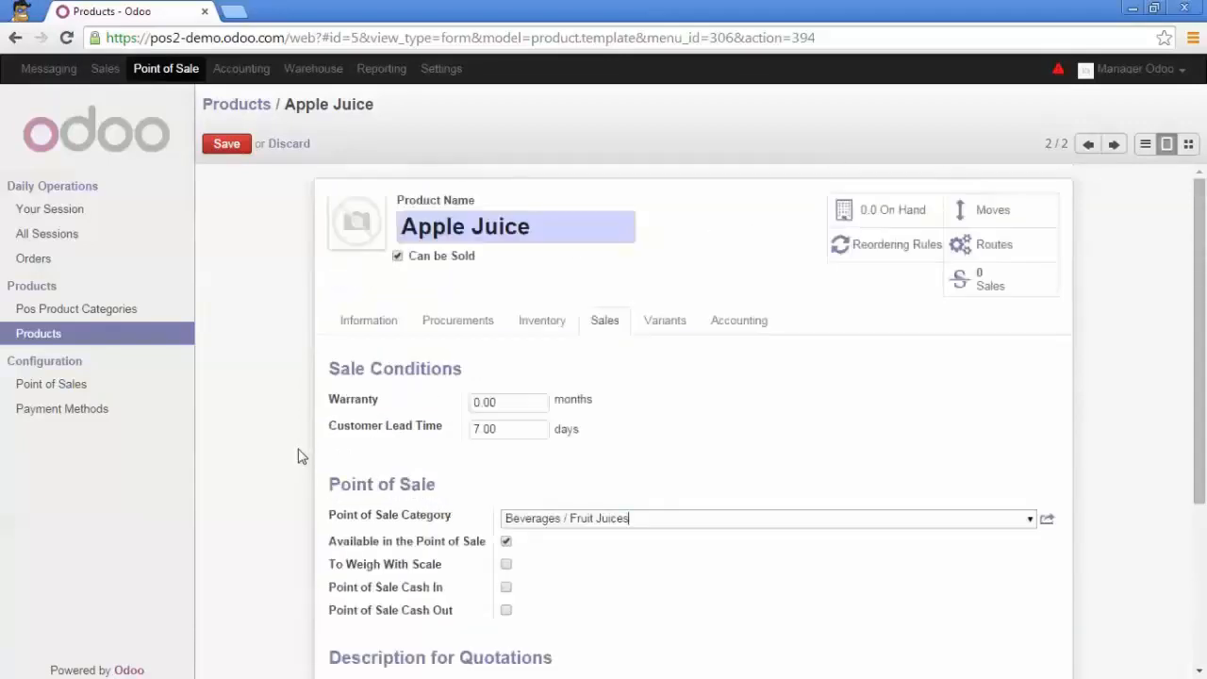
pyautogui.click(226, 151)
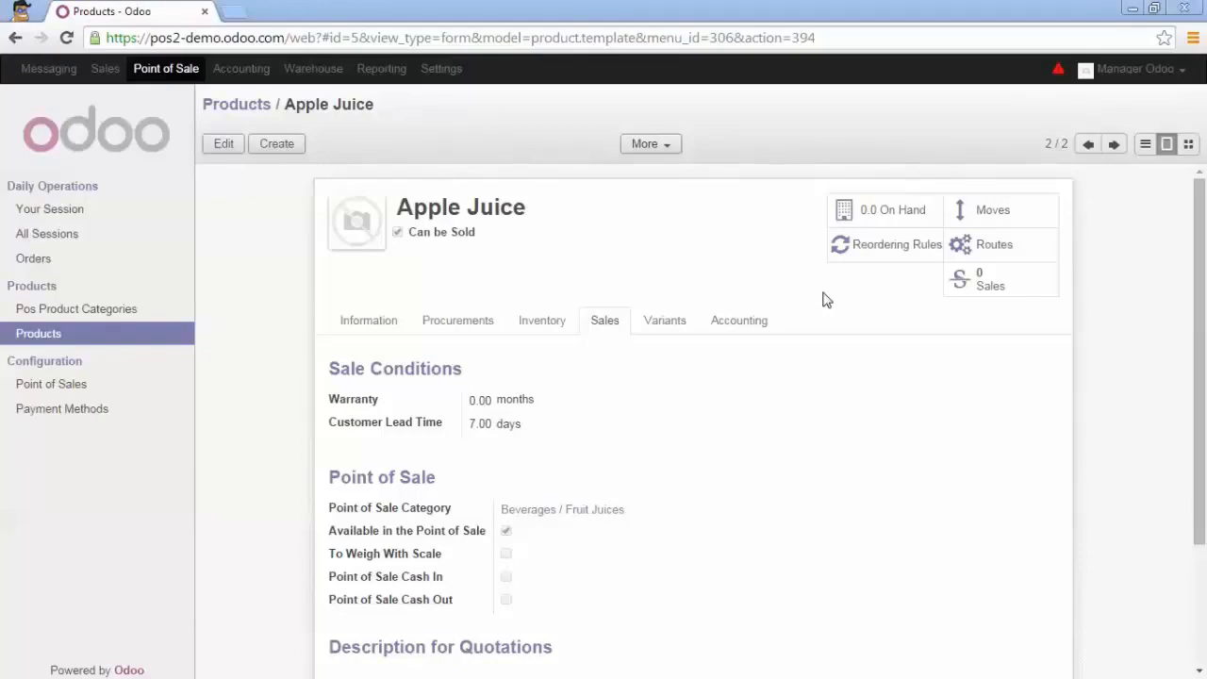
# Add the image Apple Juice.jpg to the Apple Juice product and save it
pyautogui.click(232, 159)
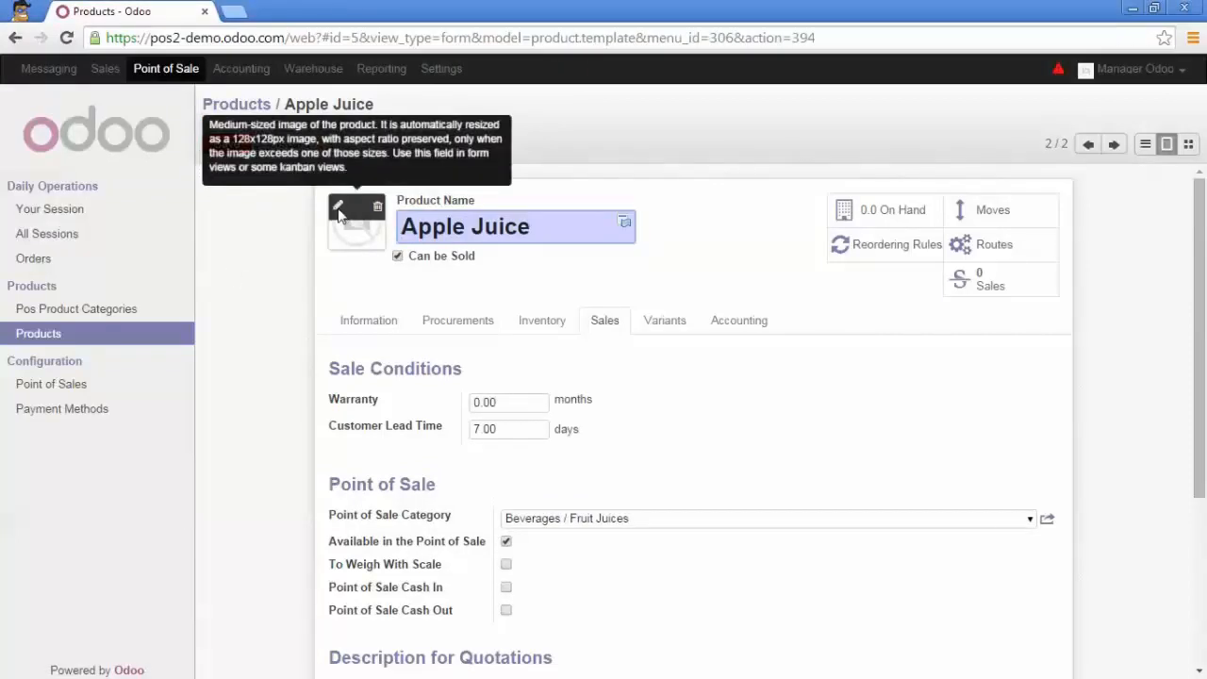
pyautogui.click(338, 209)
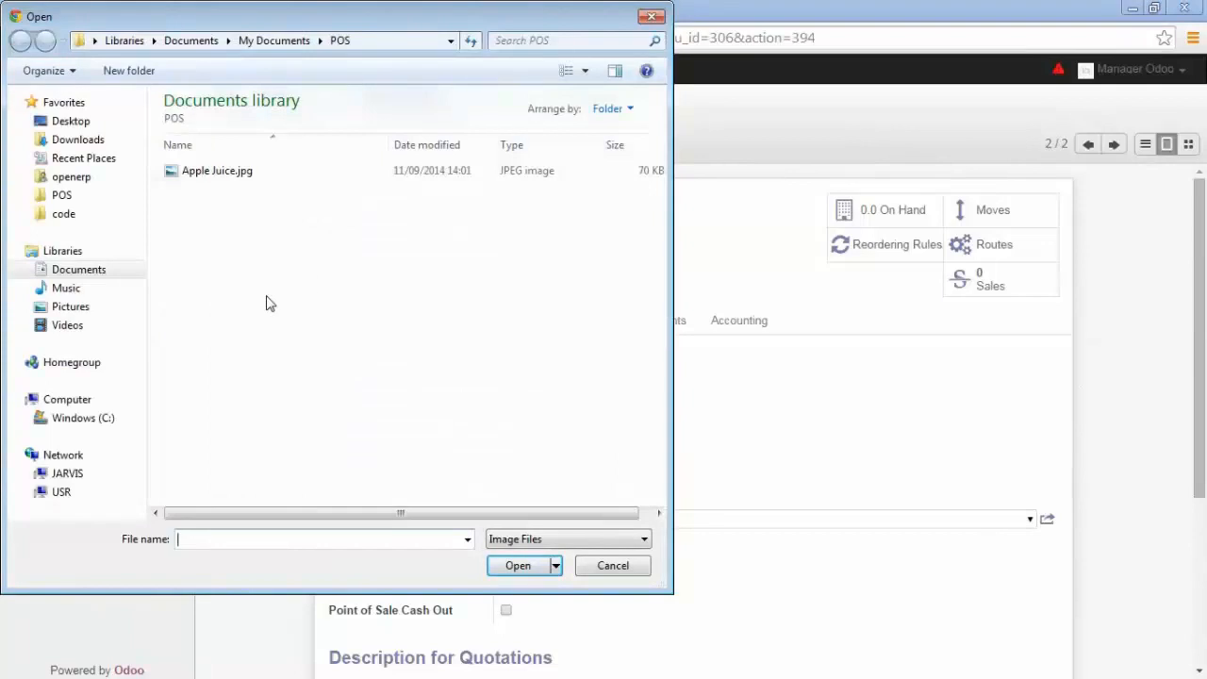
pyautogui.doubleClick(232, 183)
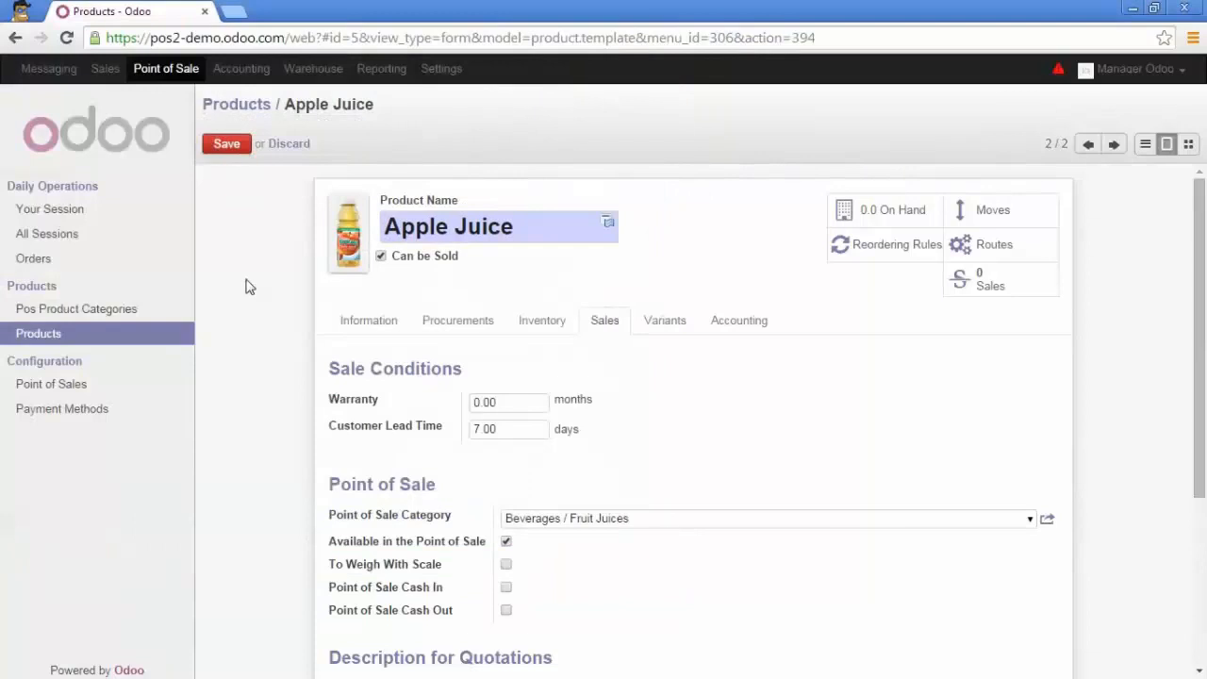
pyautogui.click(228, 147)
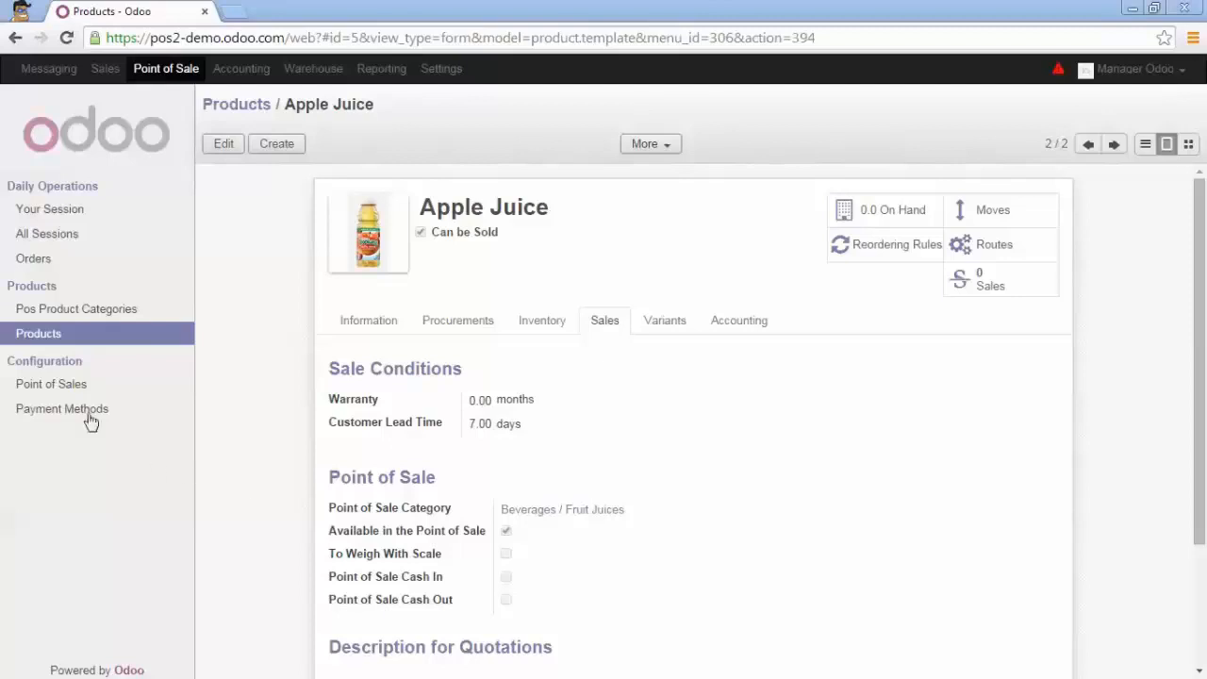
# Open the Main point of sale configuration for editing and change its name to Cashier Desk
pyautogui.click(51, 384)
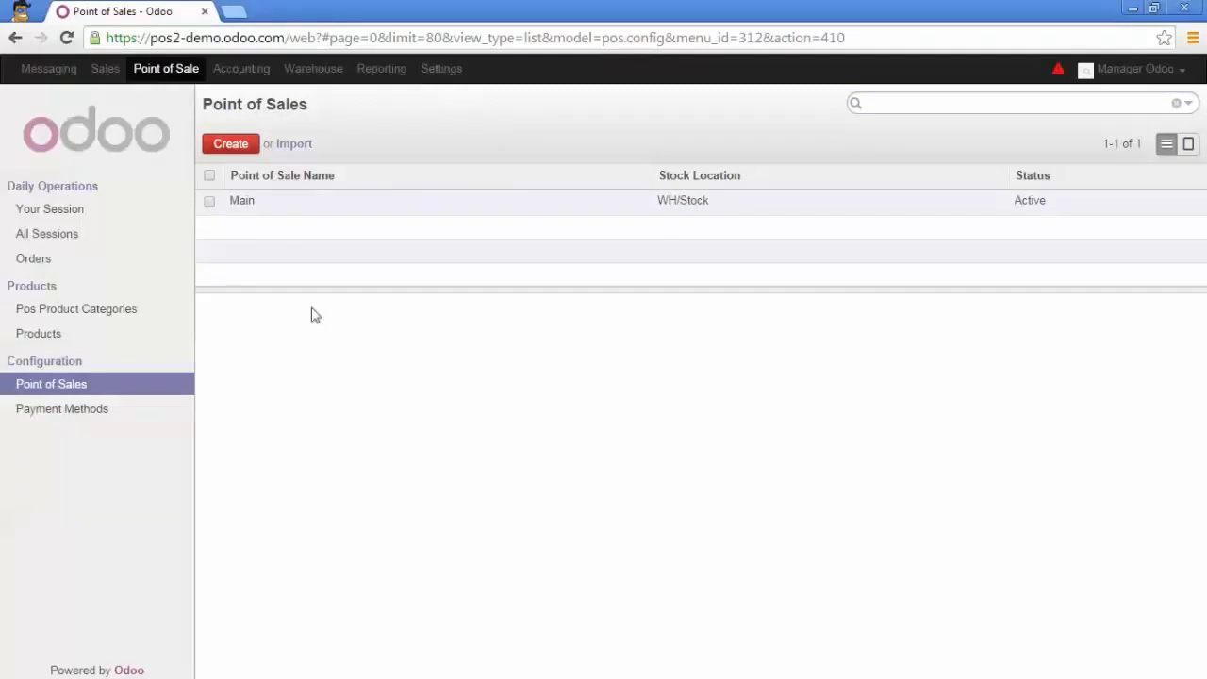
pyautogui.click(302, 208)
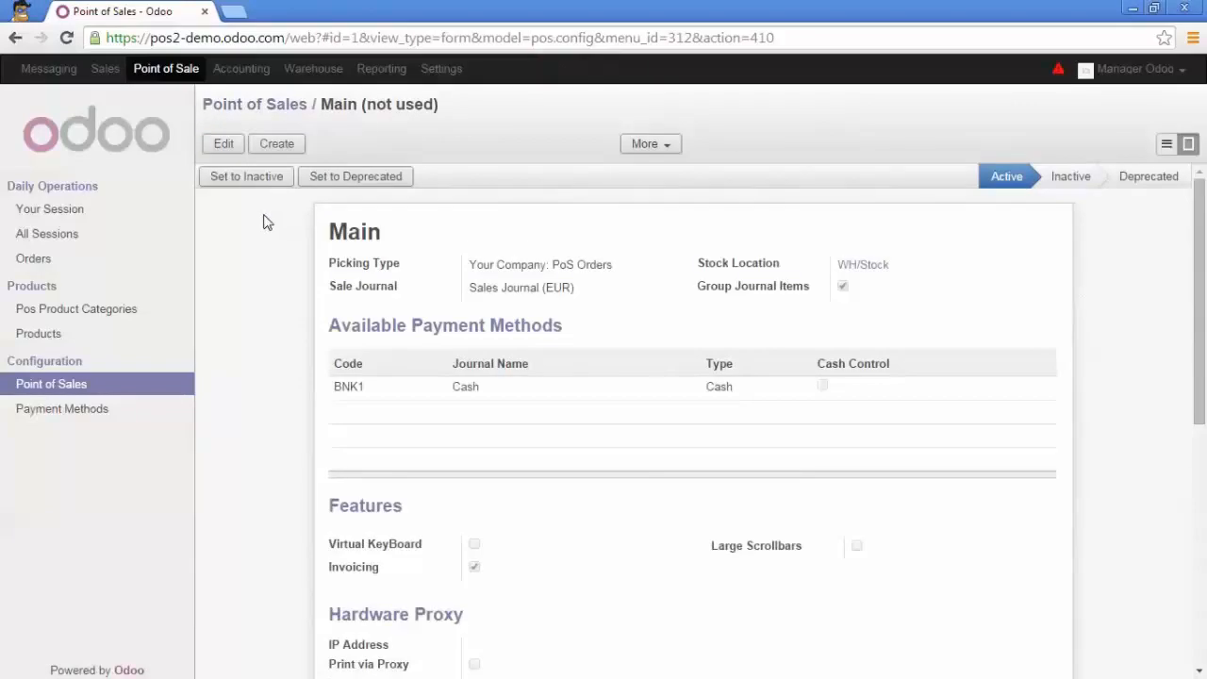
pyautogui.click(224, 144)
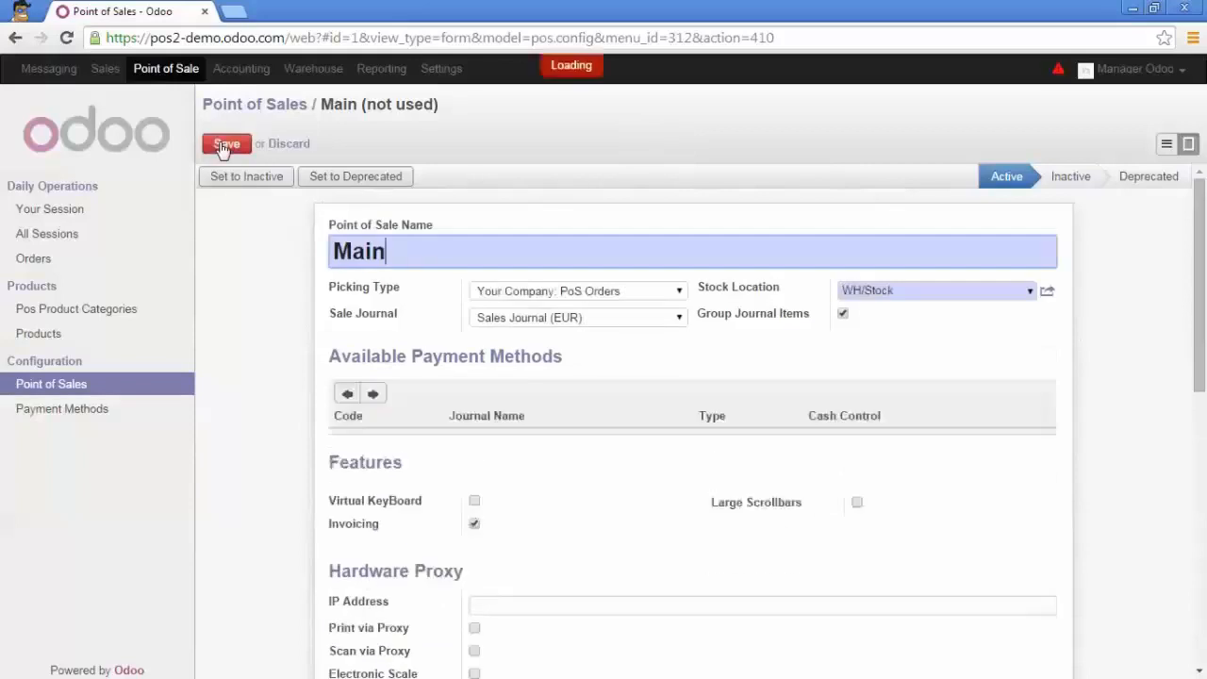
pyautogui.moveTo(418, 248); pyautogui.dragTo(291, 253)
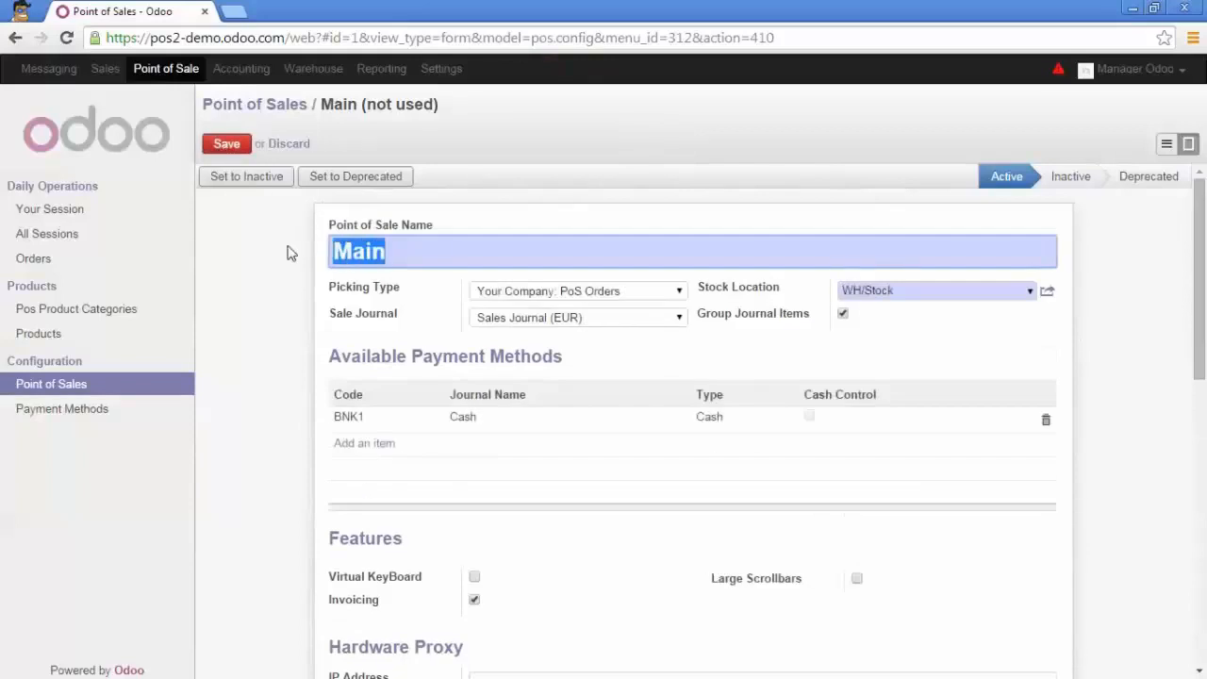
pyautogui.write('CAshi')
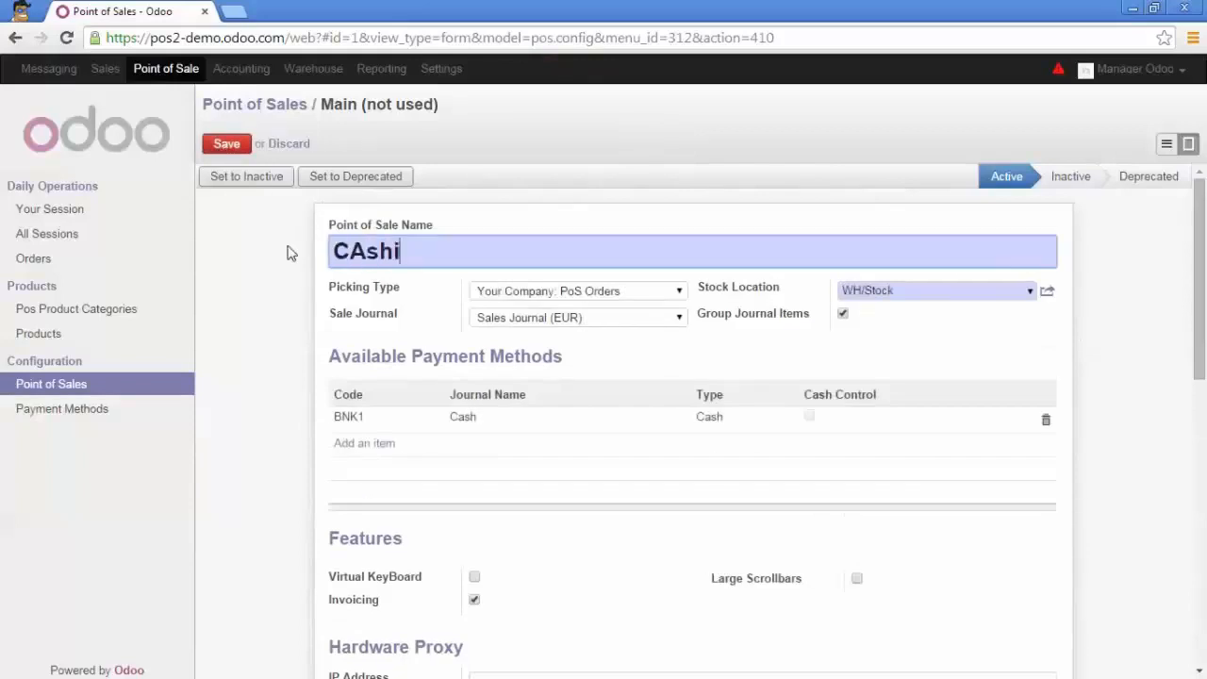
pyautogui.press('BackSpace')
pyautogui.press('BackSpace')
pyautogui.press('BackSpace')
pyautogui.press('BackSpace')
pyautogui.write('ashier Desk')
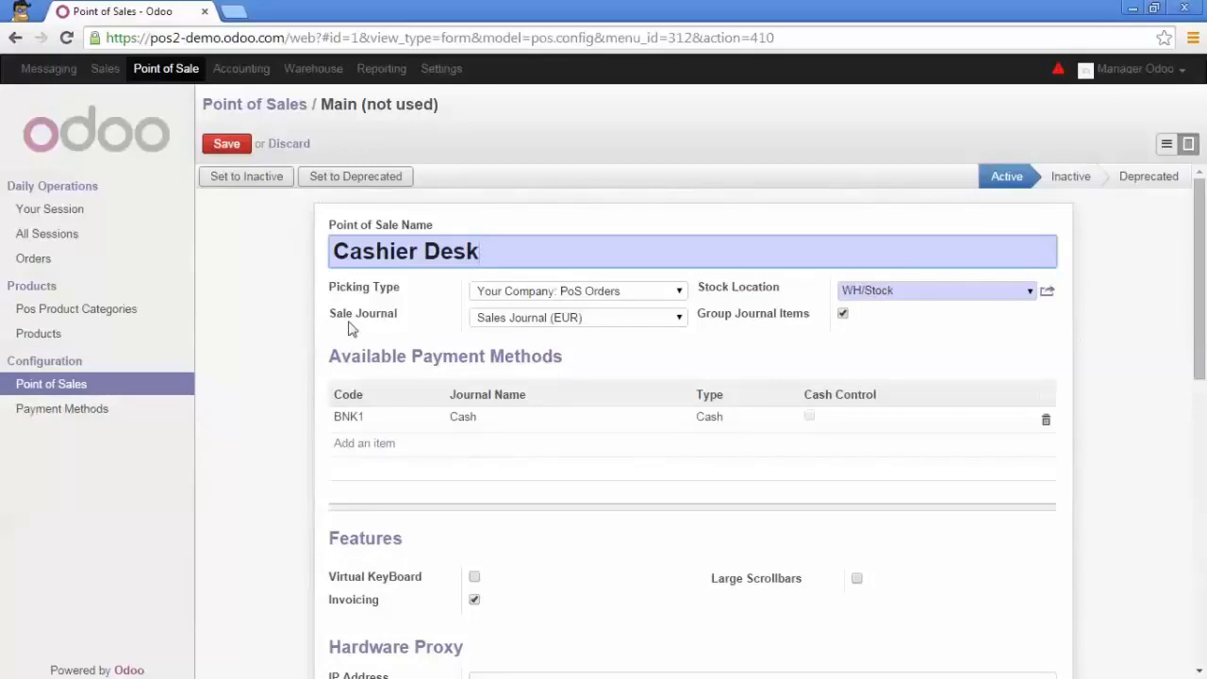
# Save the renamed Cashier Desk point of sale configuration
pyautogui.moveTo(348, 328)
pyautogui.click(230, 145)
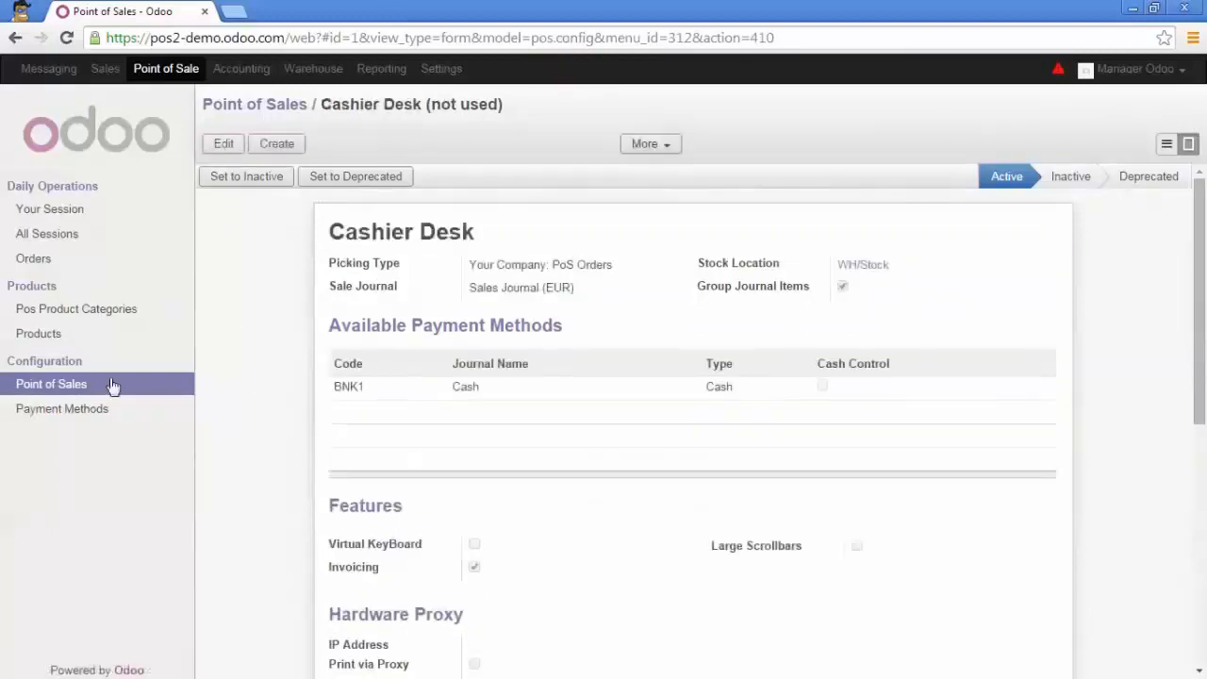
# Create a payment method with journal name Credit Card, code CARD and type Bank and Checks
pyautogui.click(101, 416)
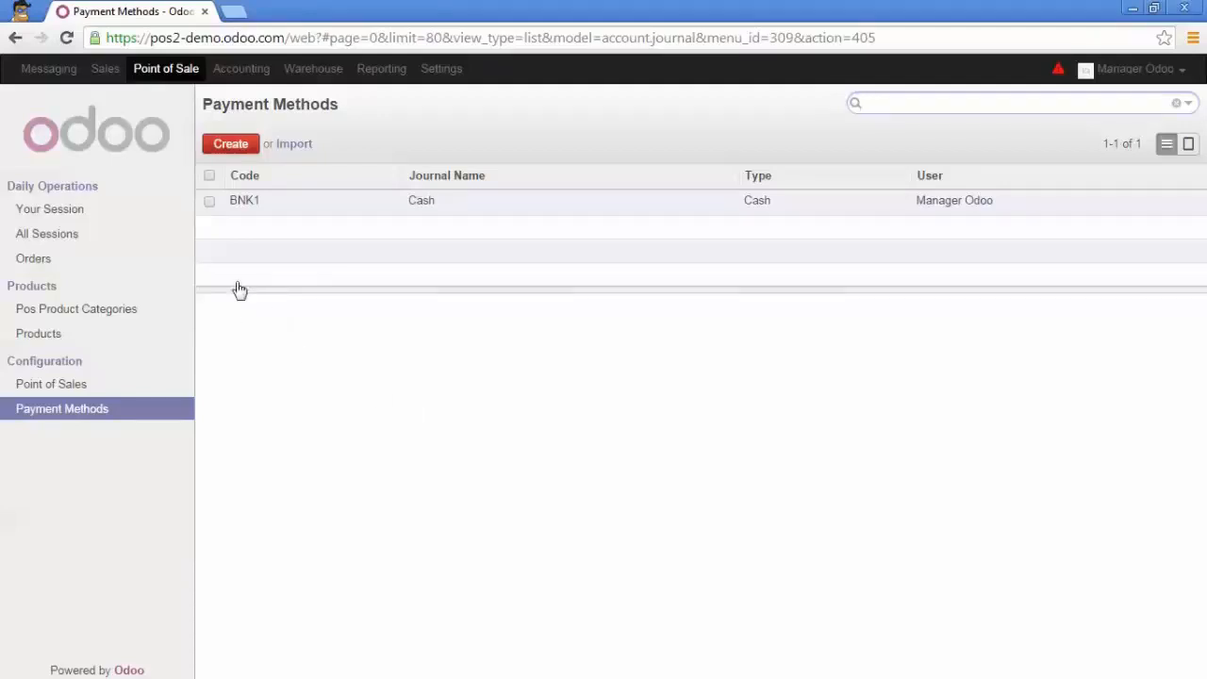
pyautogui.click(231, 145)
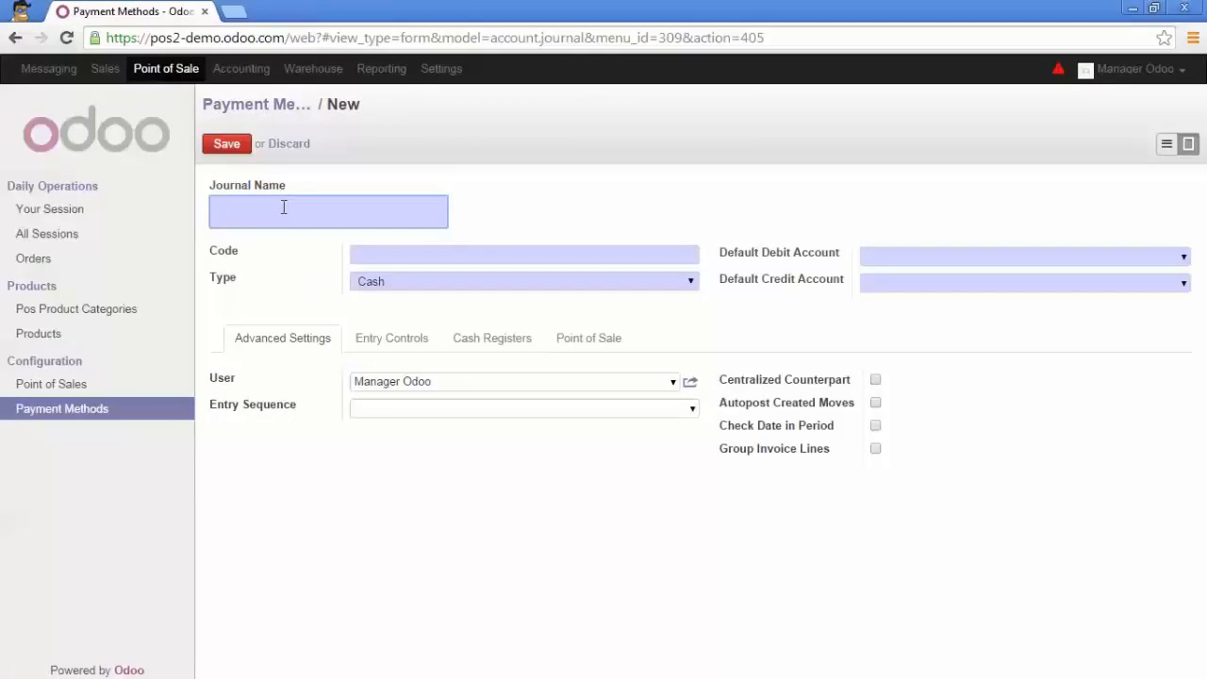
pyautogui.write('Credit Card')
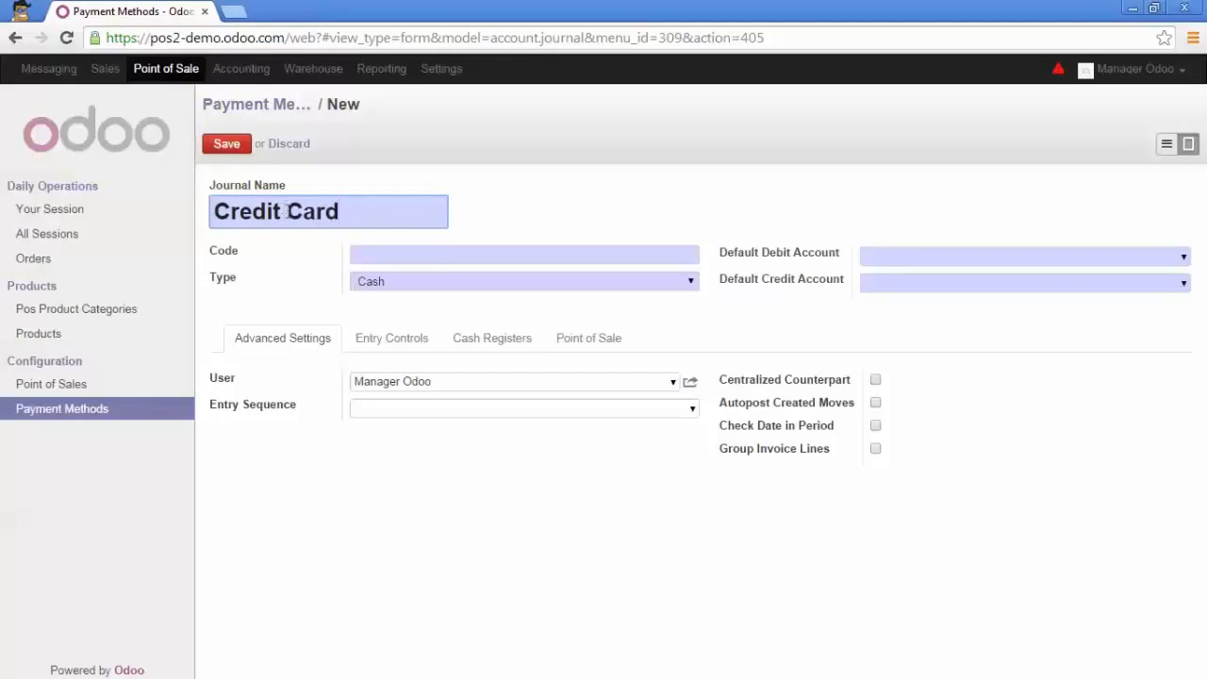
pyautogui.click(371, 257)
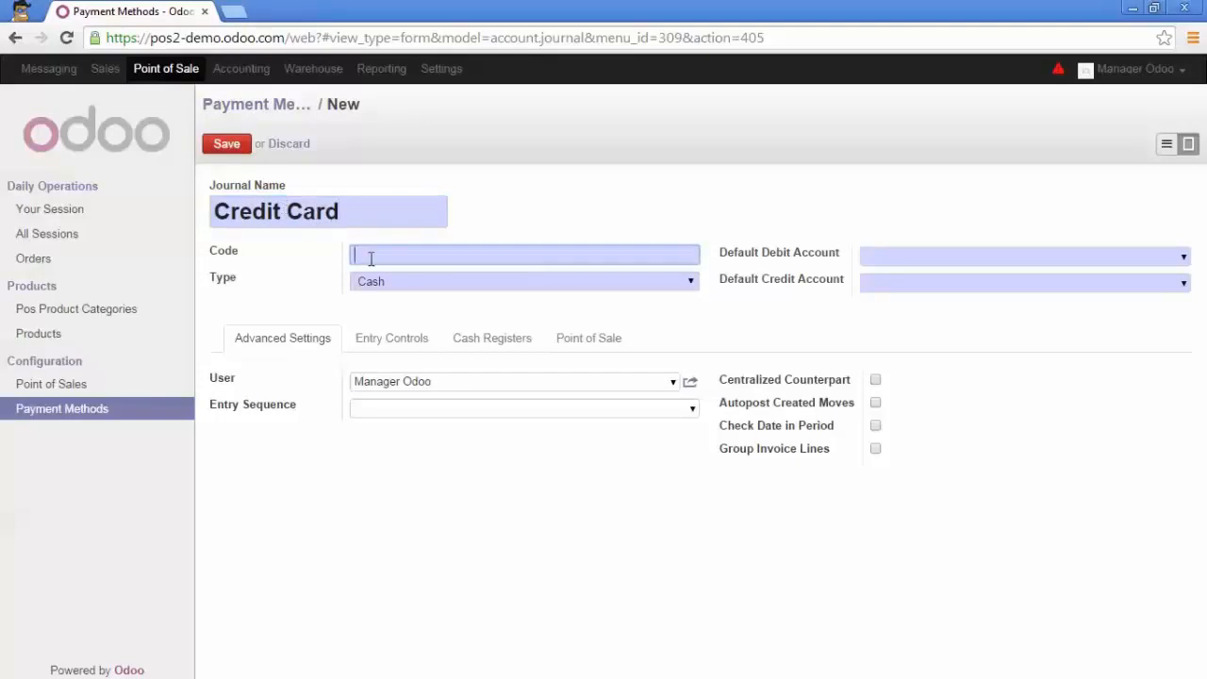
pyautogui.write('CARD')
pyautogui.click(396, 283)
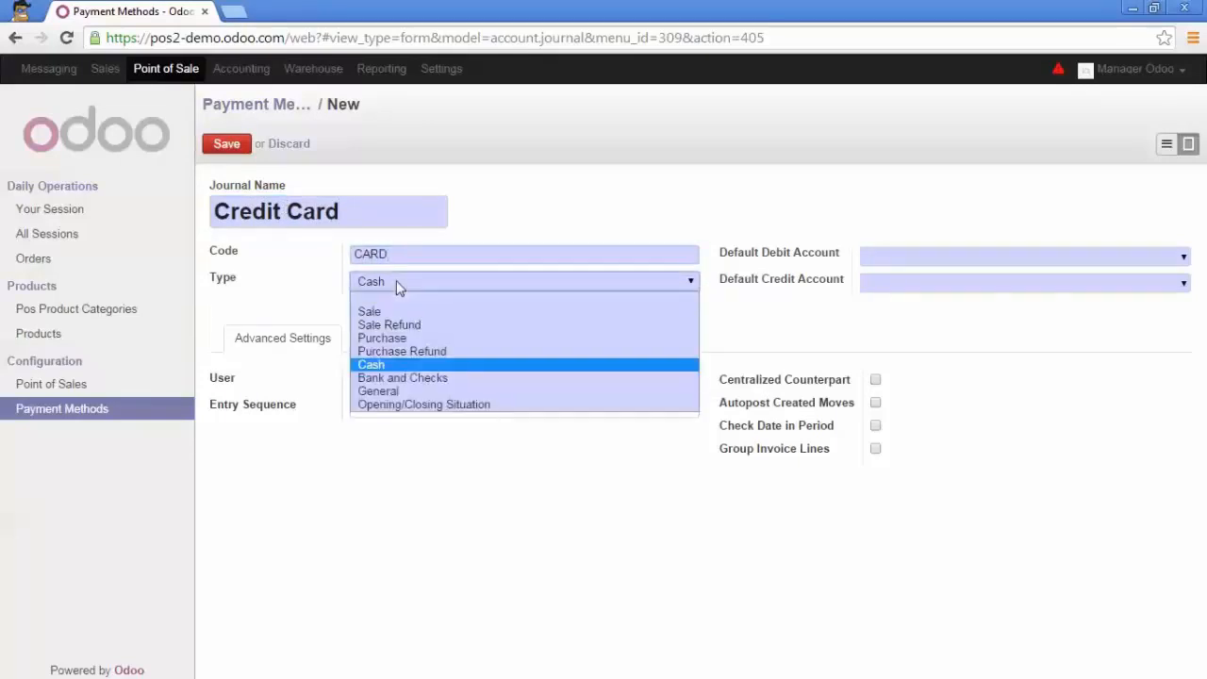
pyautogui.click(445, 379)
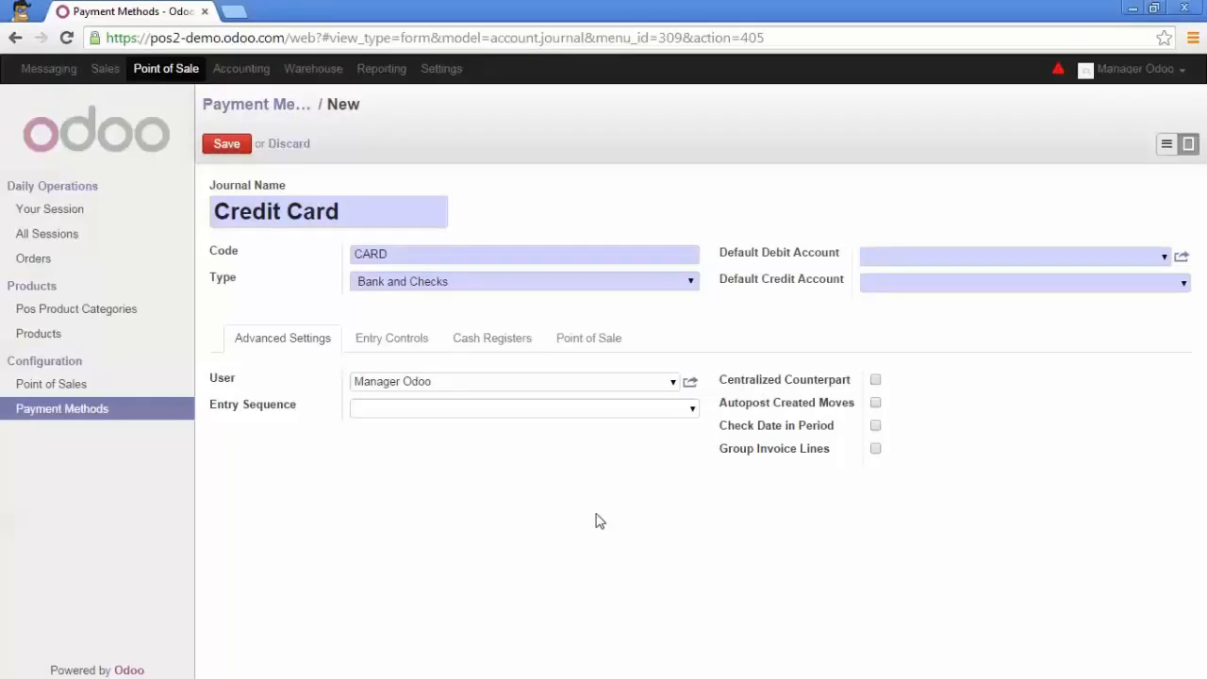
# Set the Credit Card journal's default debit and default credit accounts to 110403 Credit Card and save the payment method
pyautogui.click(888, 260)
pyautogui.write('card')
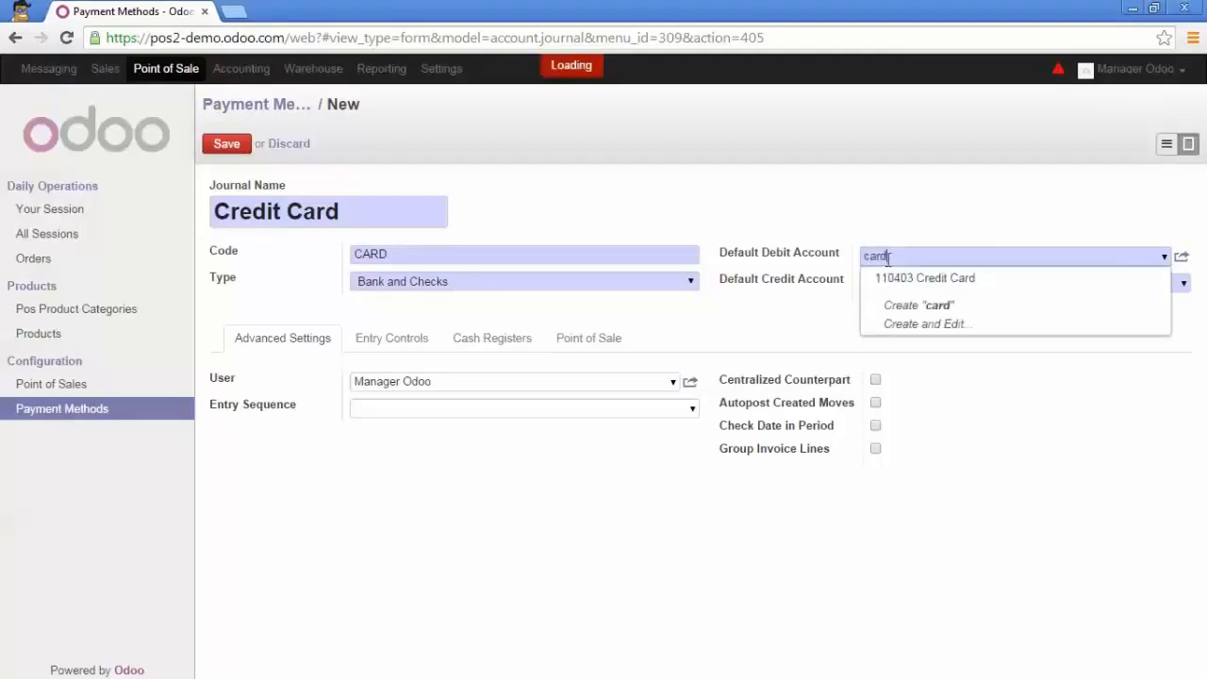
pyautogui.click(906, 281)
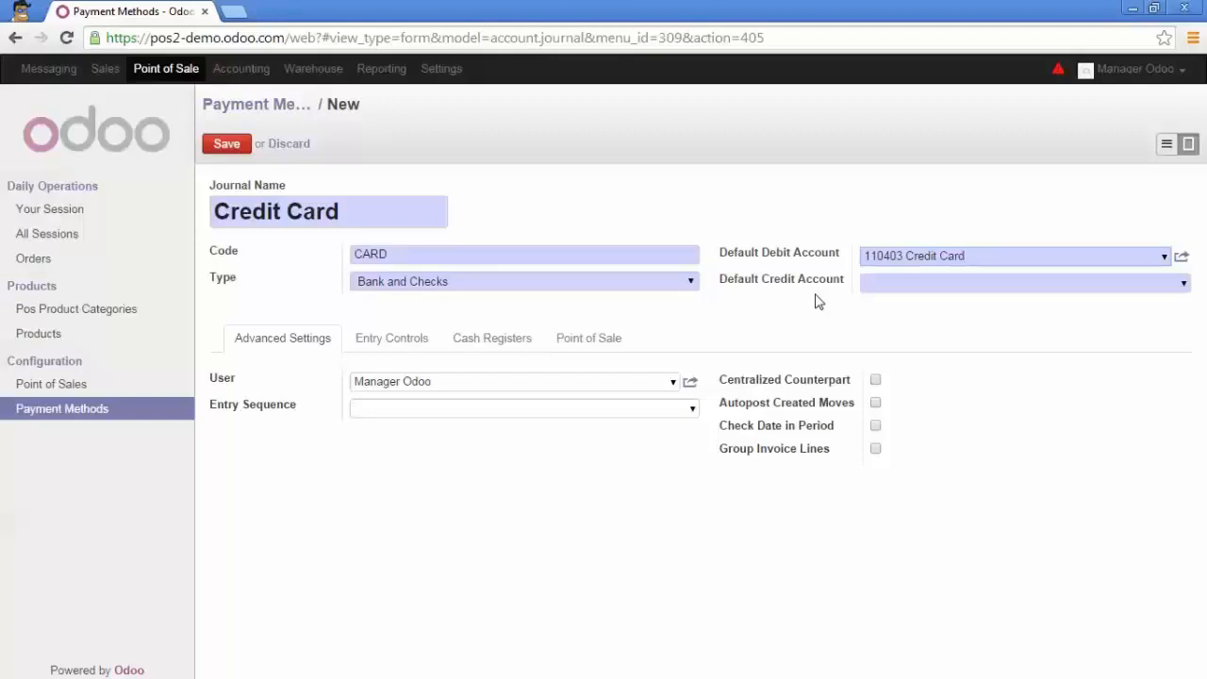
pyautogui.click(879, 286)
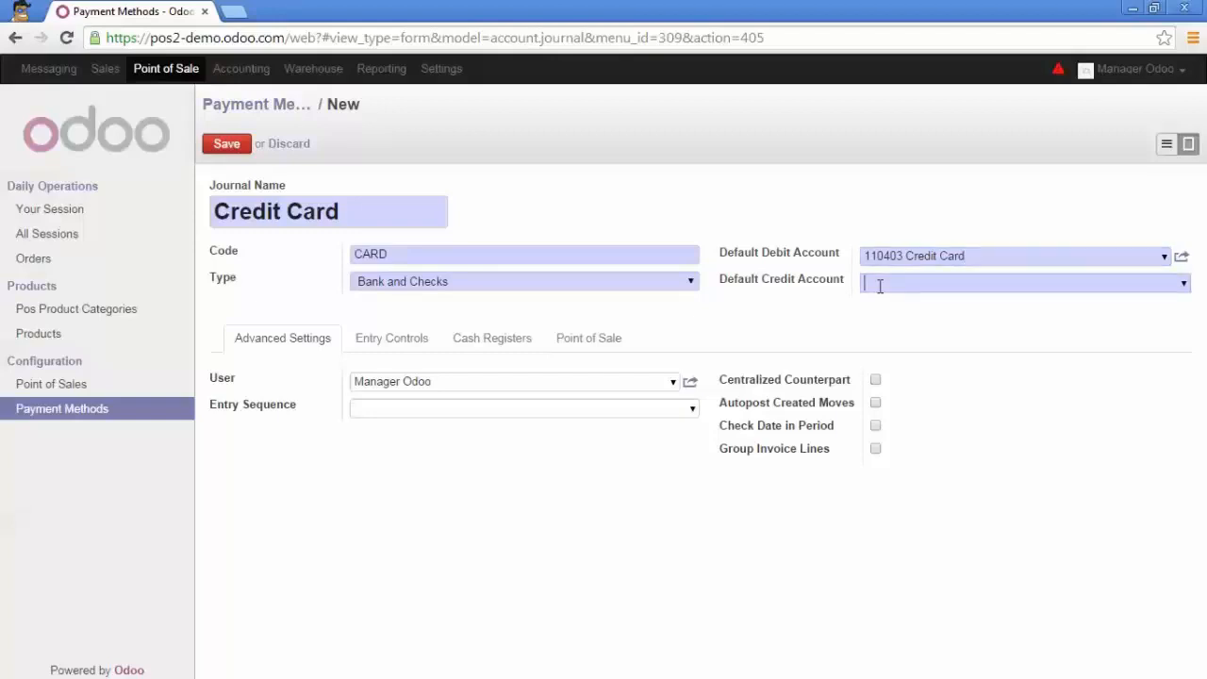
pyautogui.write('110')
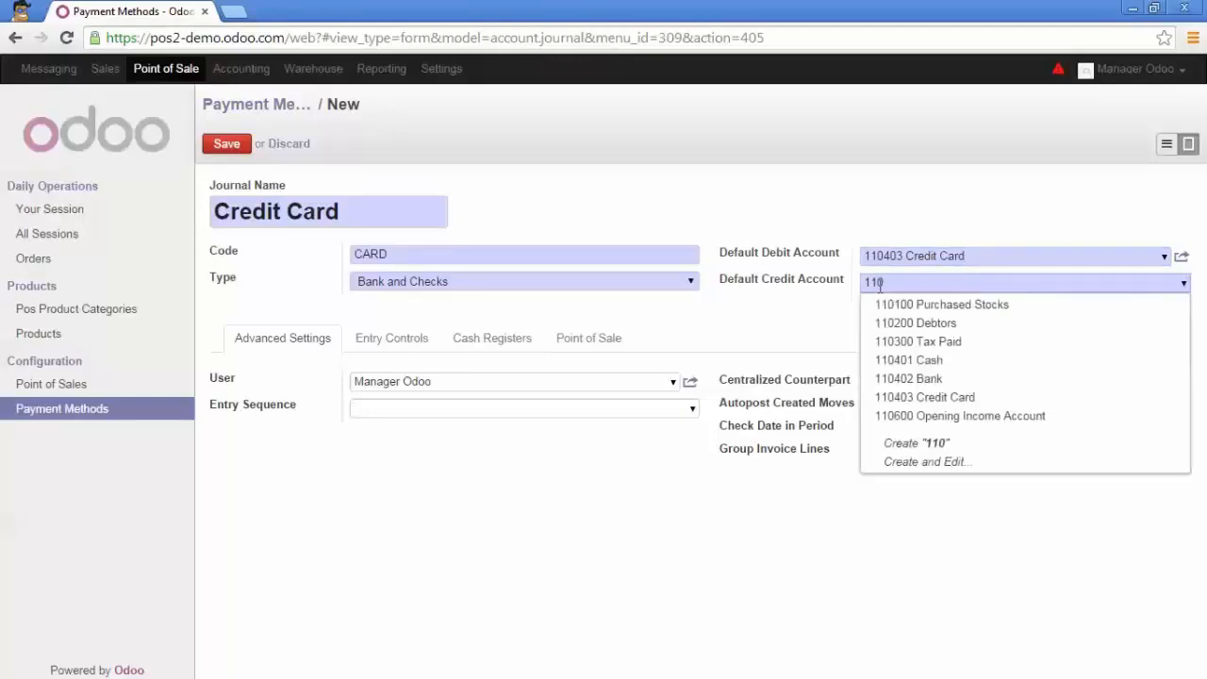
pyautogui.write('403')
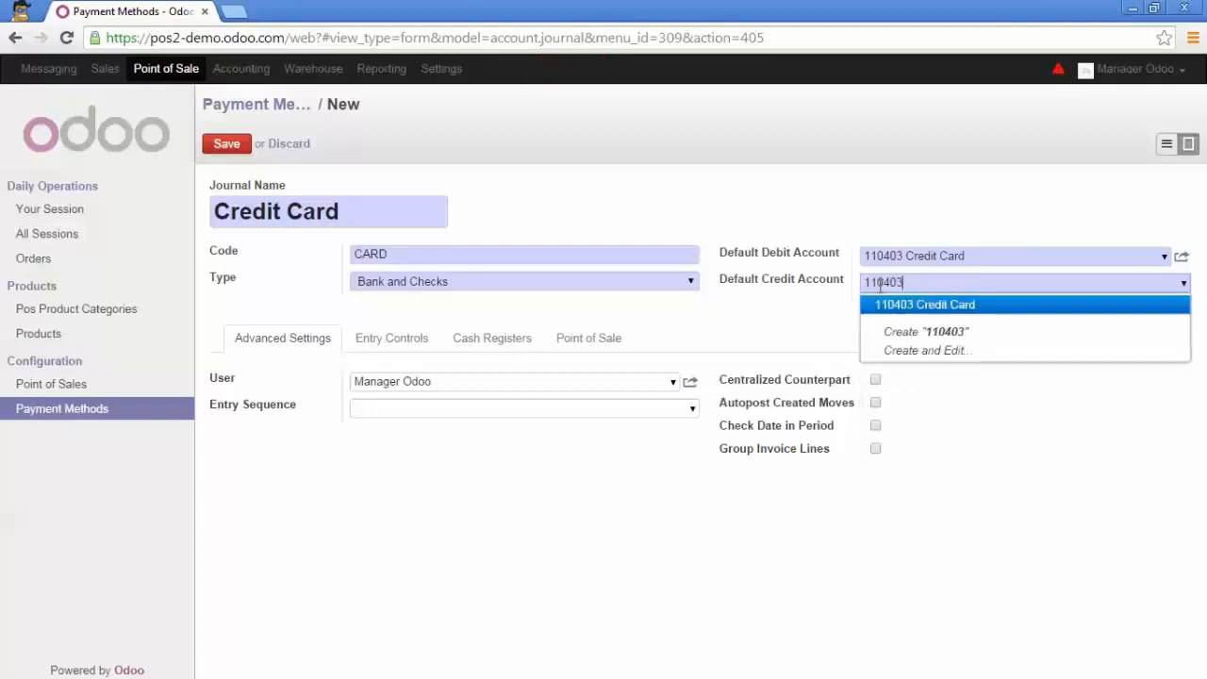
pyautogui.press('Return')
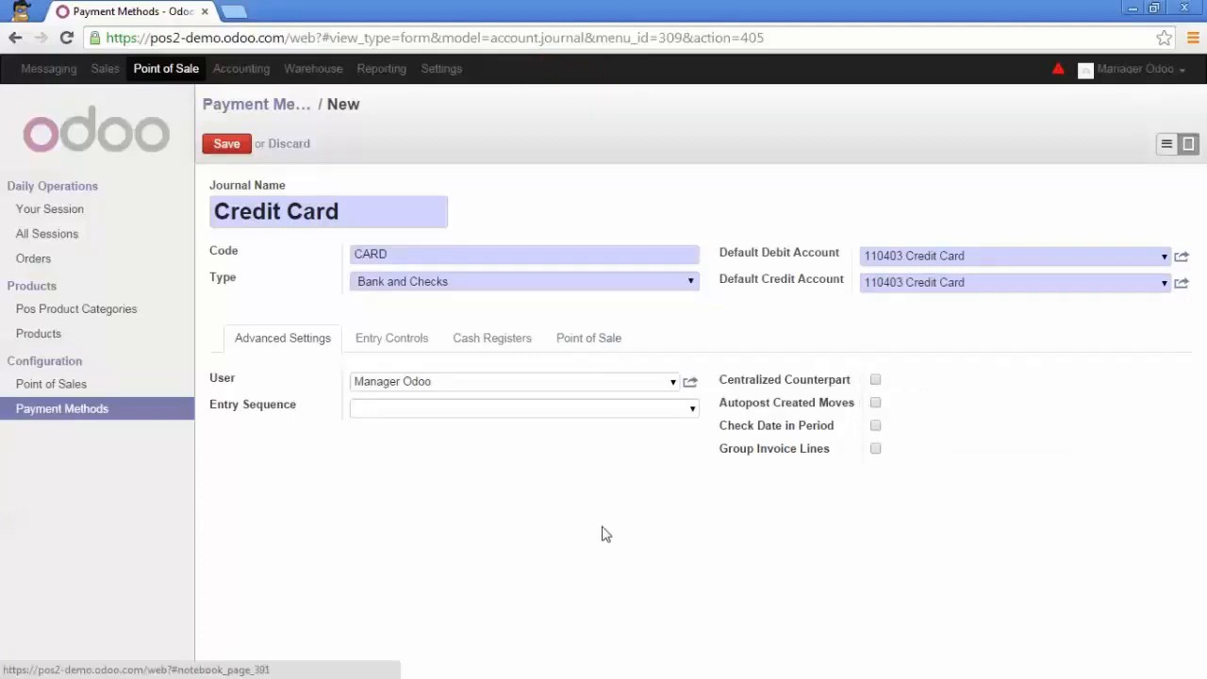
pyautogui.click(612, 350)
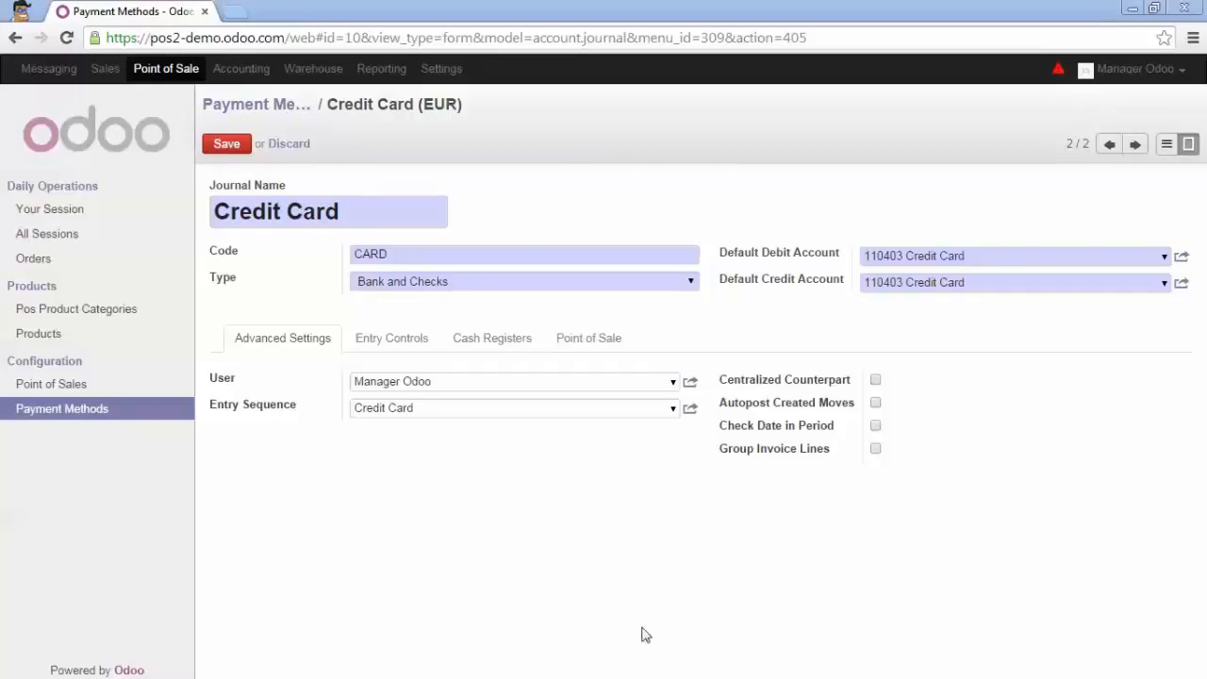
pyautogui.click(233, 146)
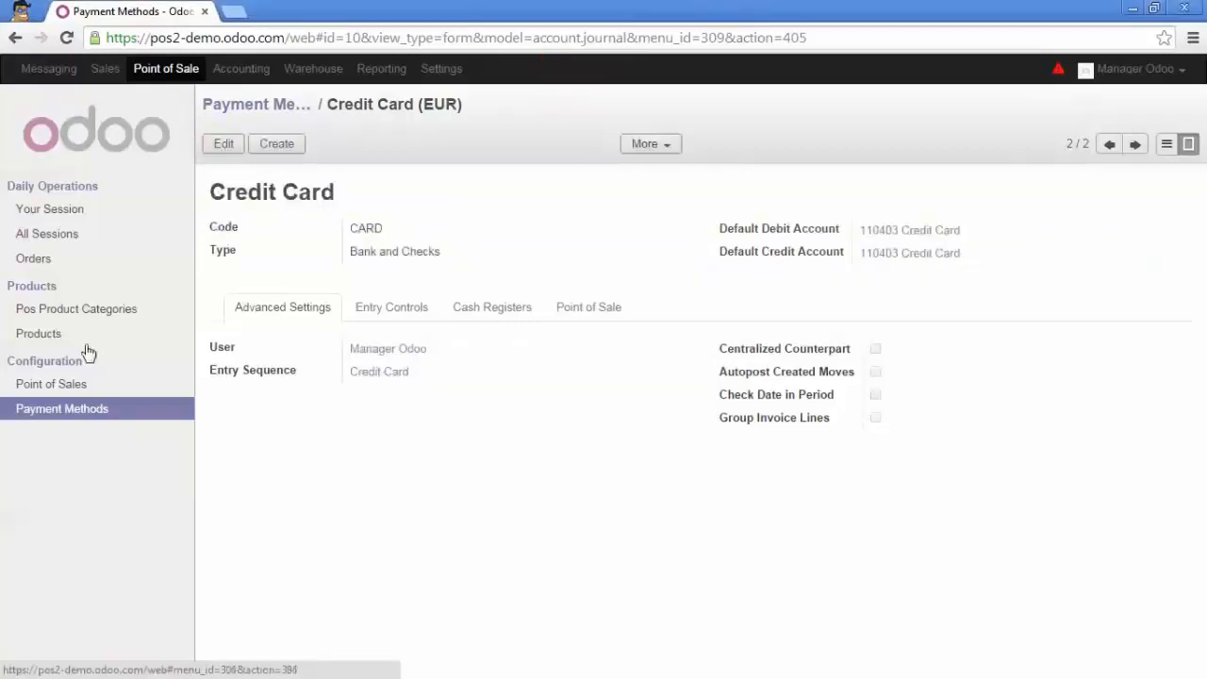
# Add the Credit Card journal to the available payment methods of the Cashier Desk point of sale and save the configuration
pyautogui.click(75, 384)
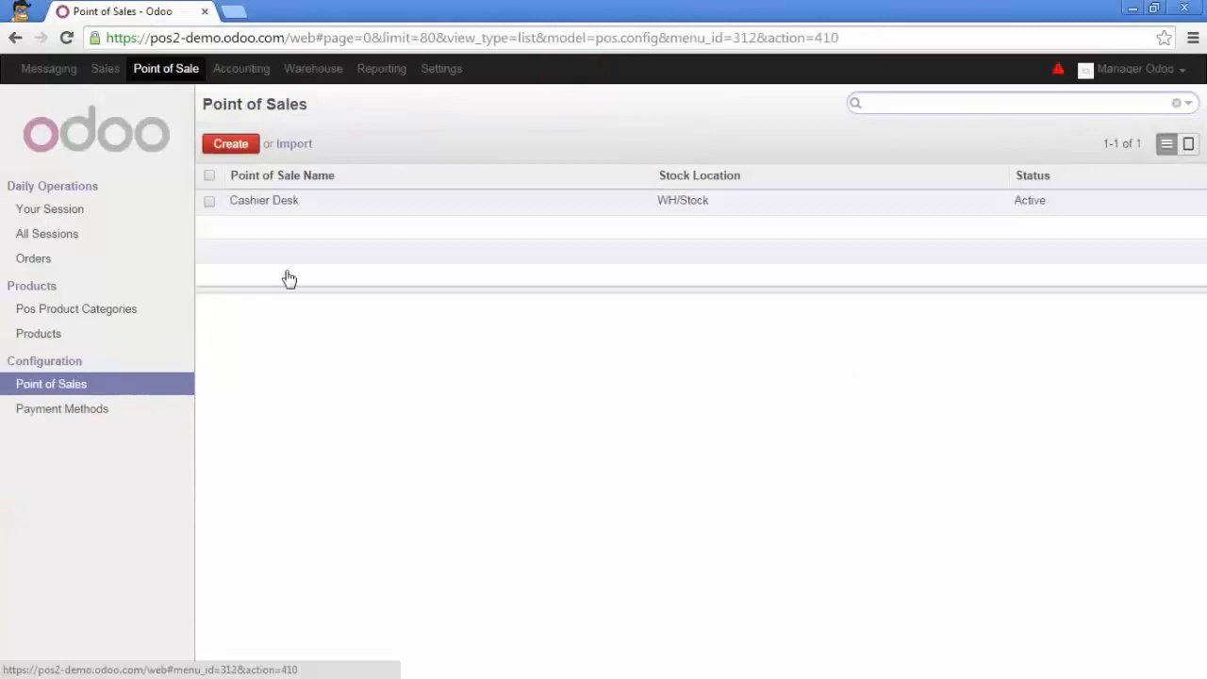
pyautogui.click(295, 212)
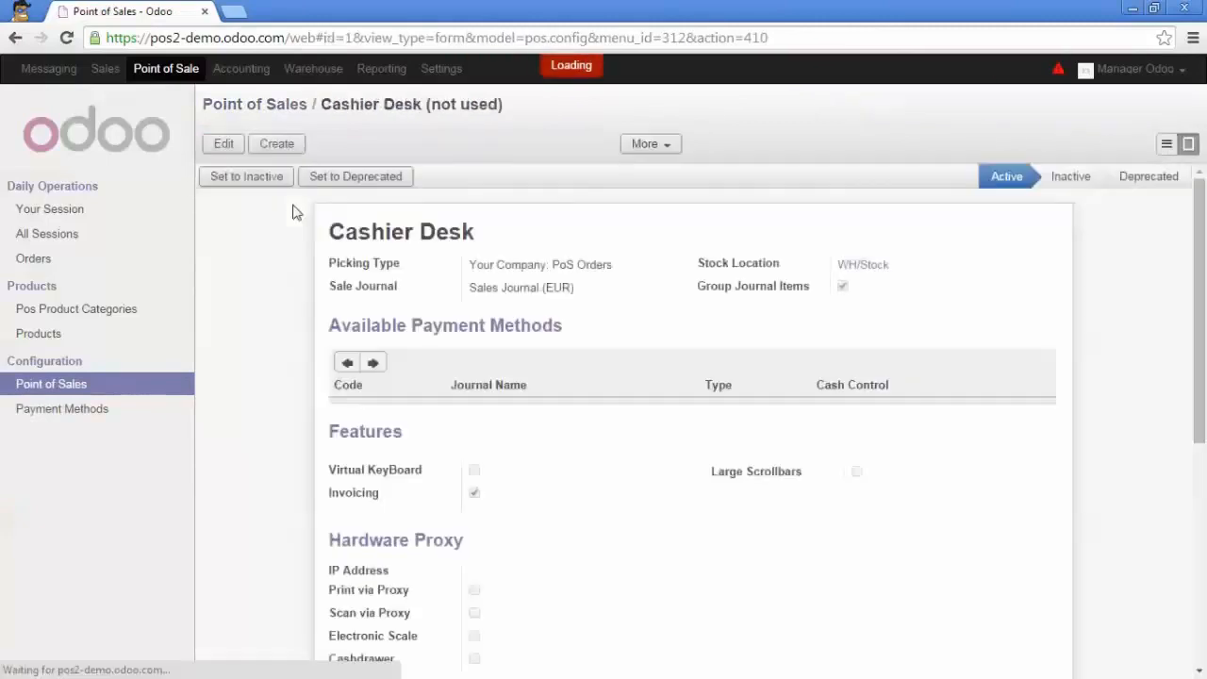
pyautogui.click(226, 146)
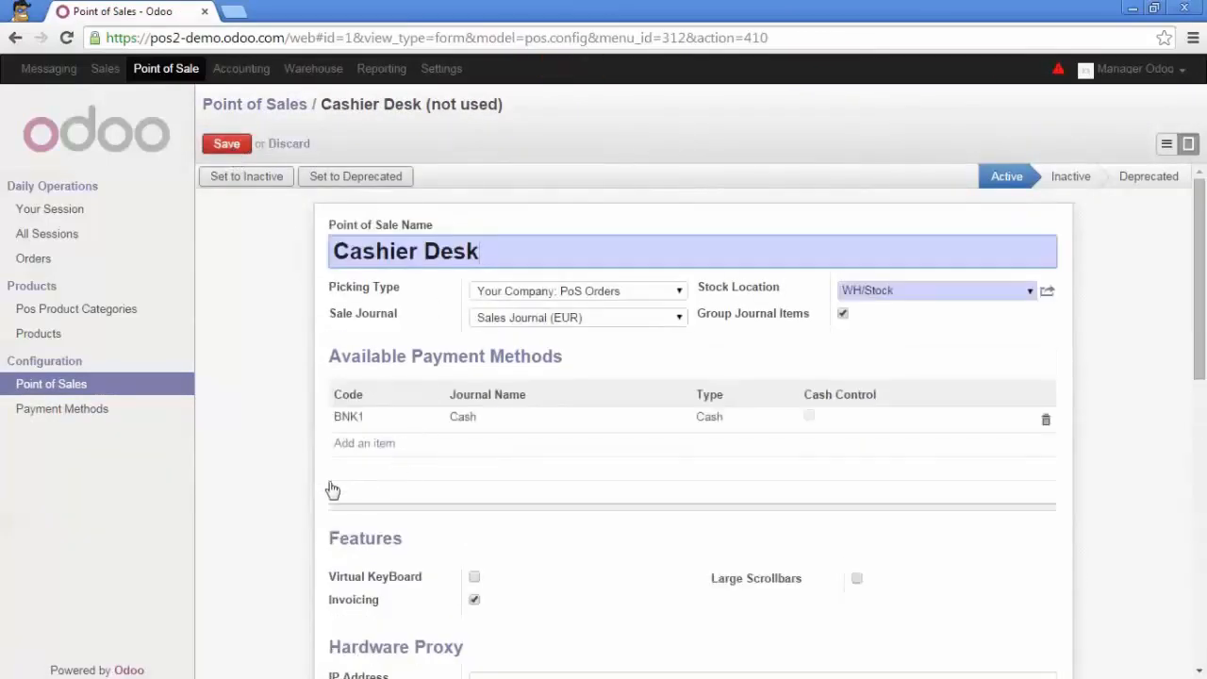
pyautogui.click(355, 443)
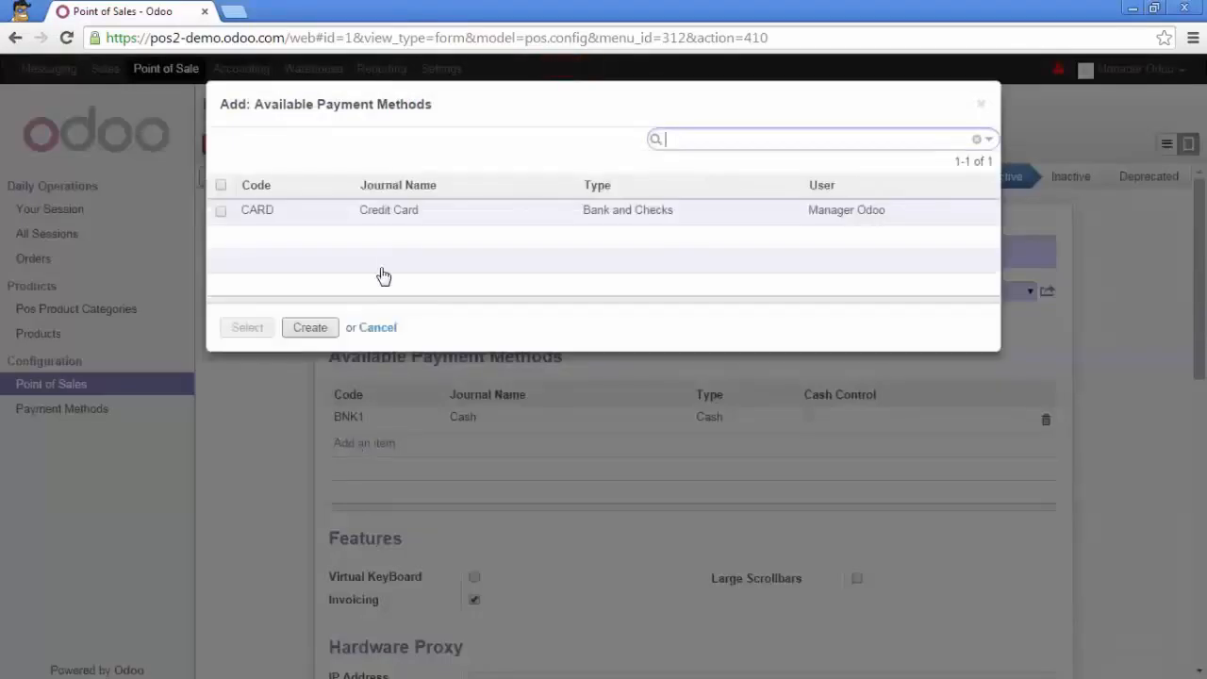
pyautogui.click(404, 219)
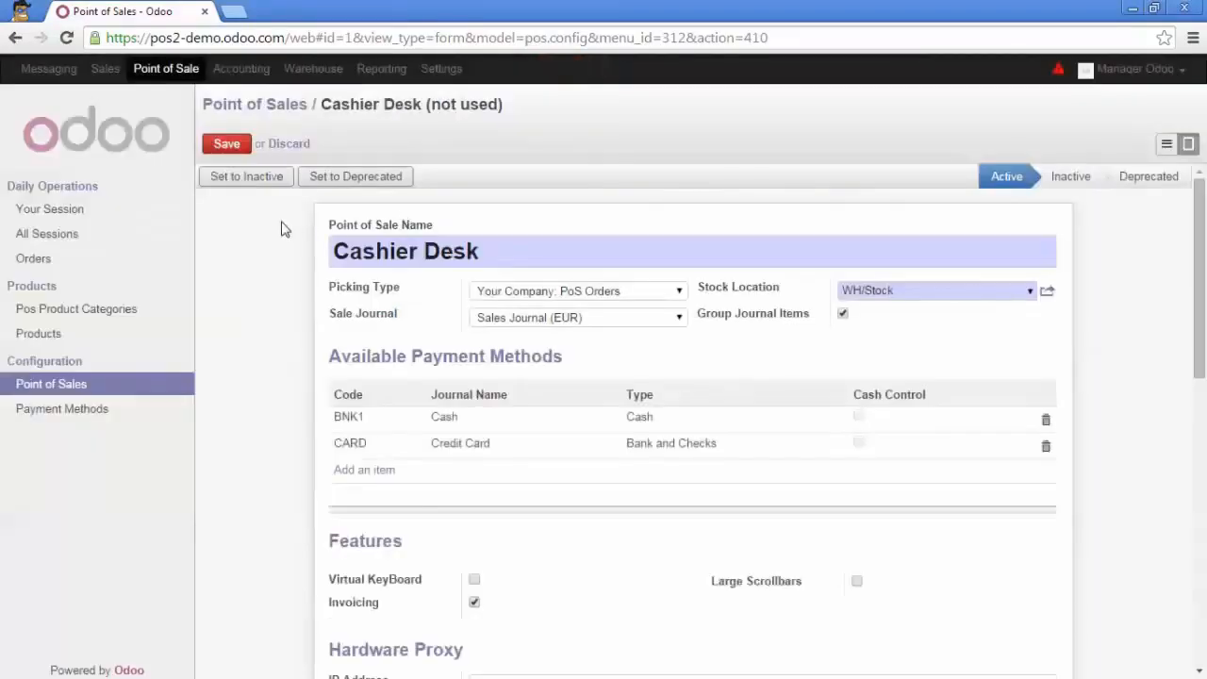
pyautogui.scroll(-2, 280, 229)
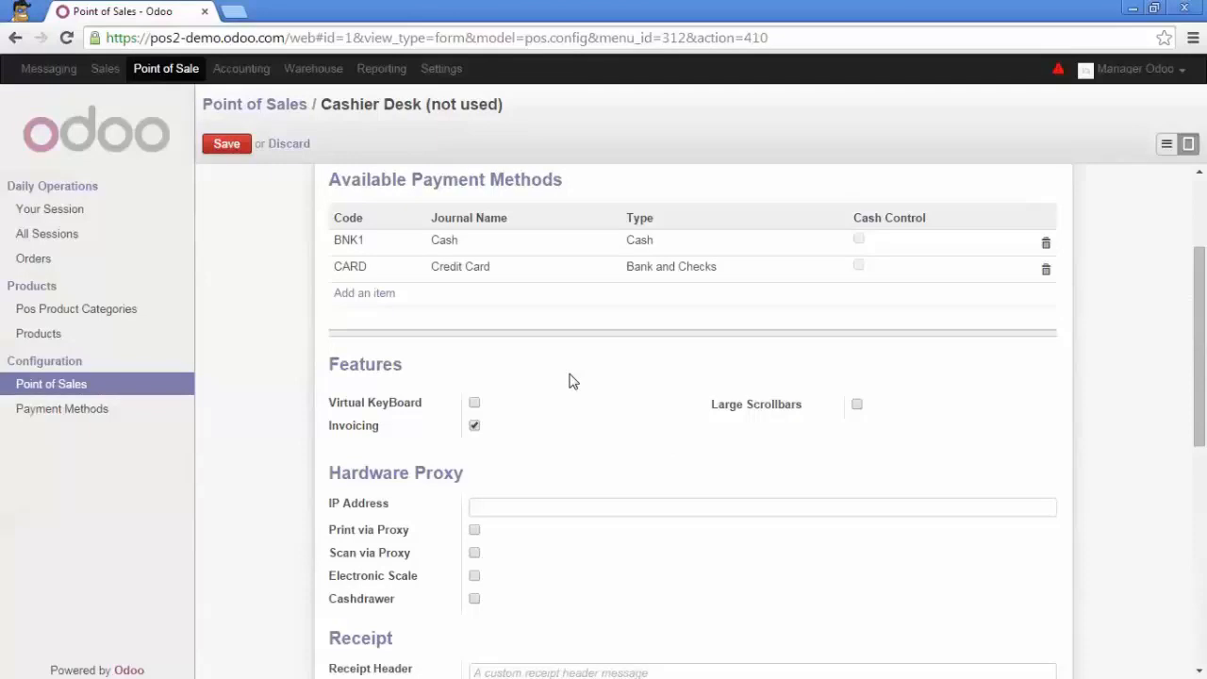
pyautogui.scroll(-4, 571, 381)
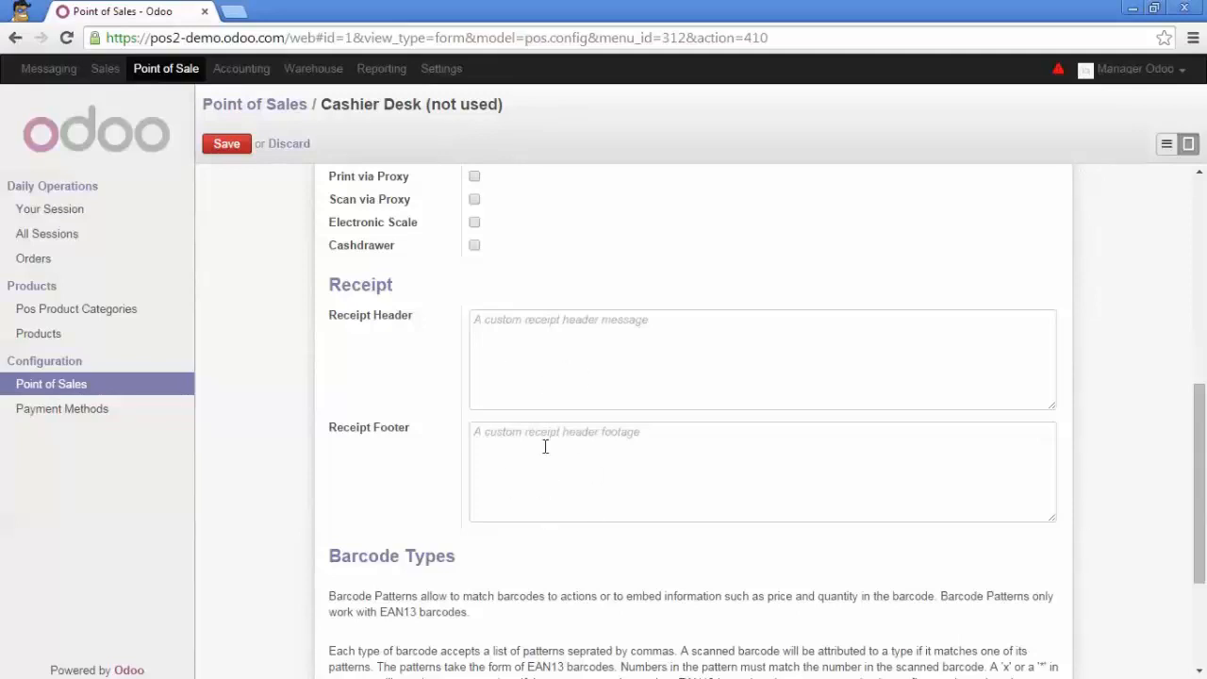
pyautogui.scroll(-3, 348, 484)
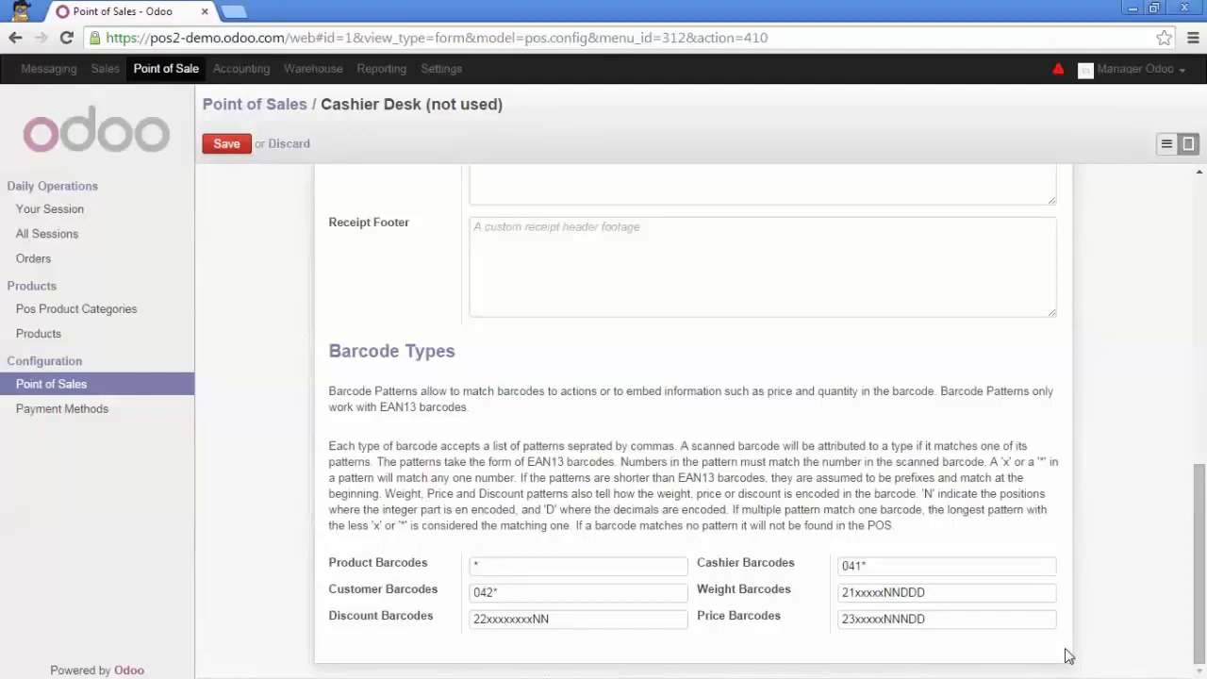
pyautogui.scroll(8, 1069, 656)
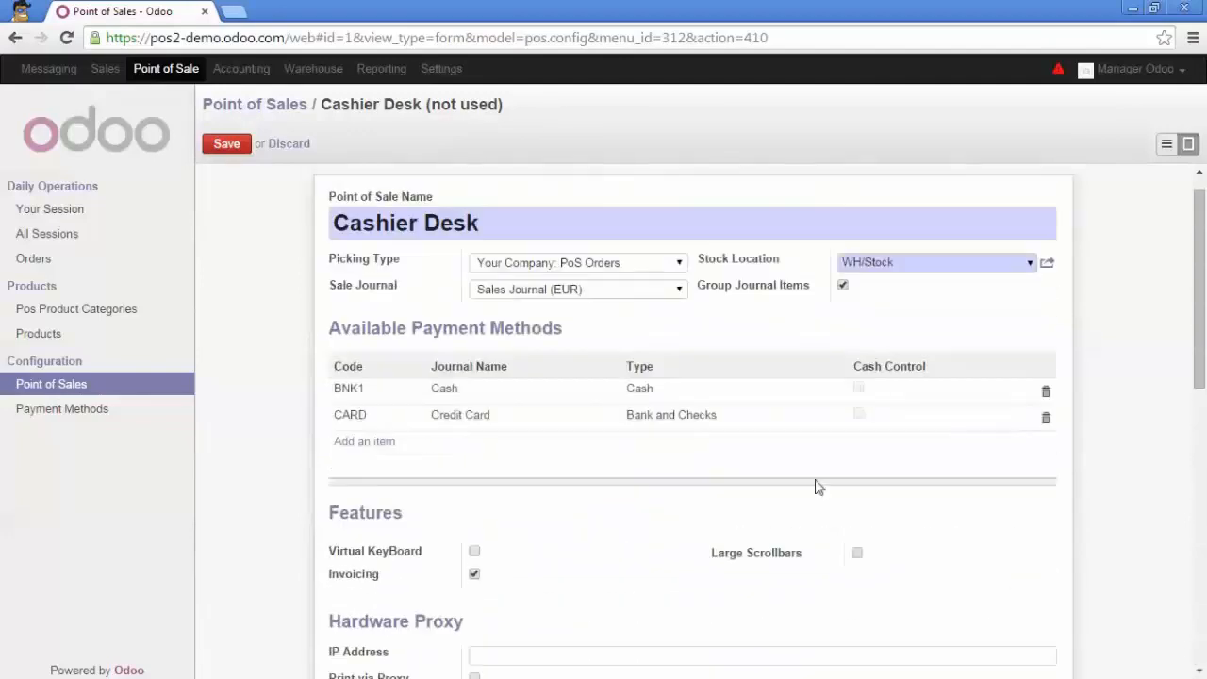
pyautogui.click(238, 154)
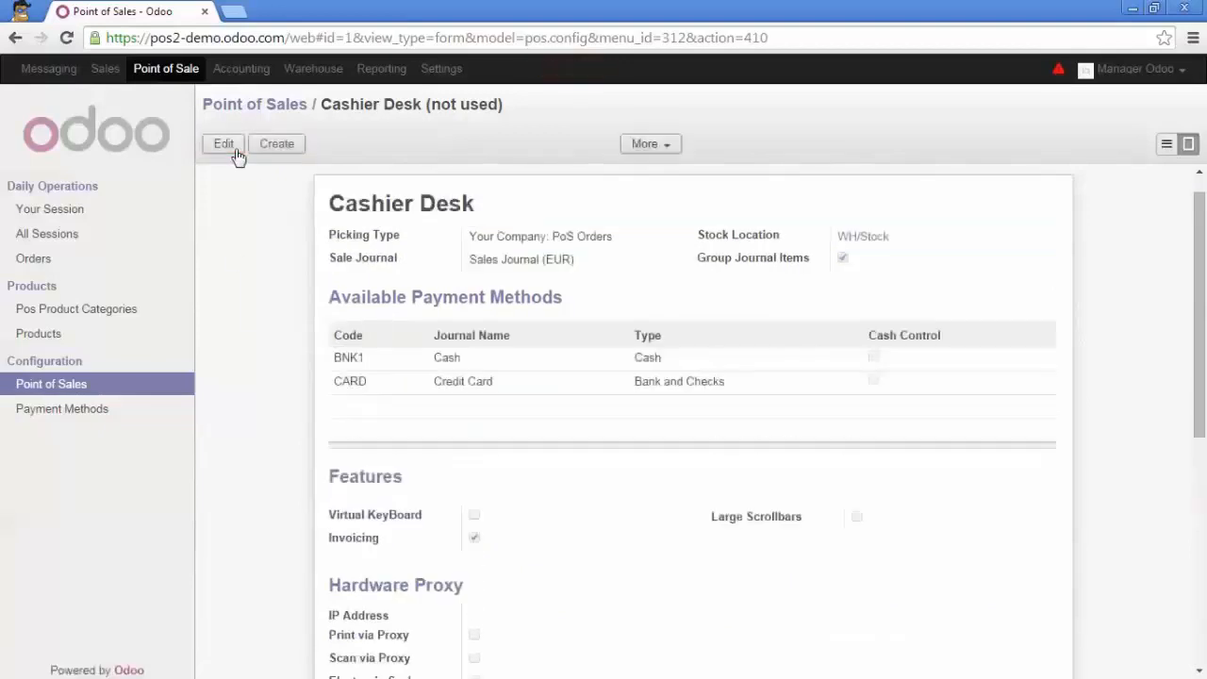